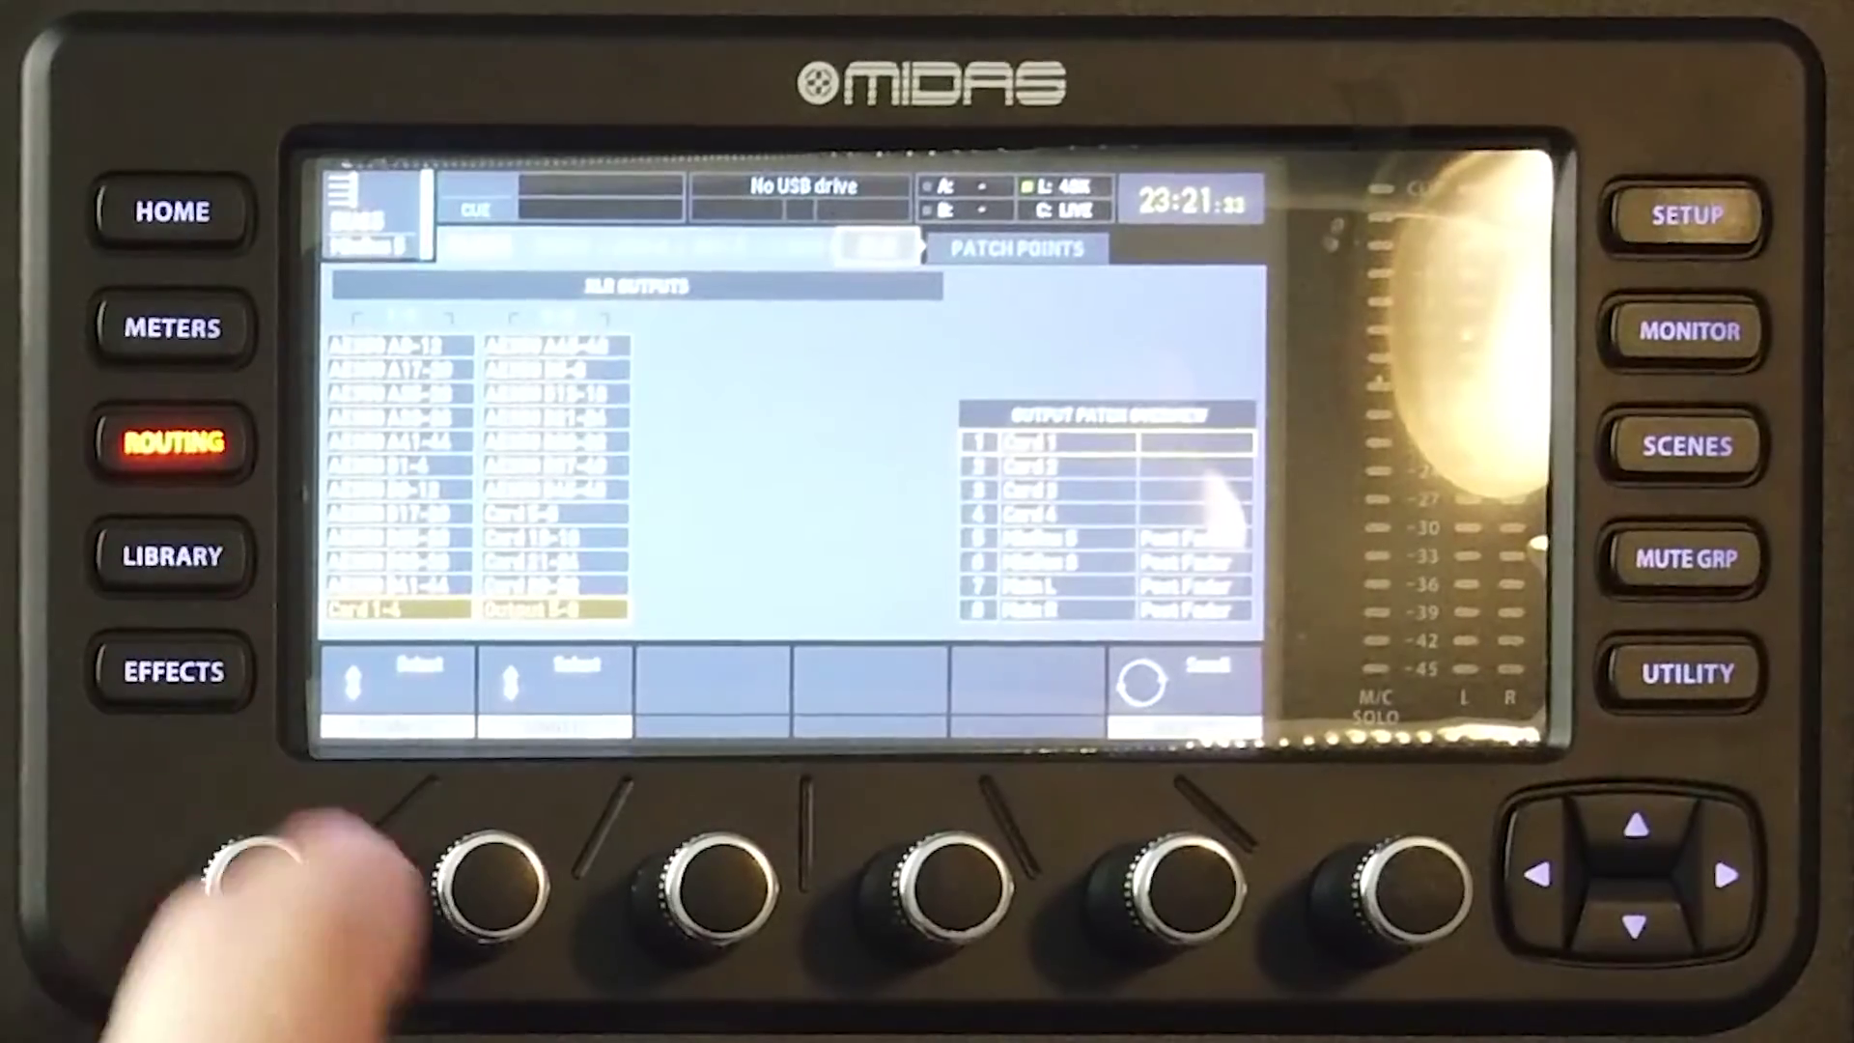
Step: On the M32R Routing page, move to the channel processing block patch and cycle the first block's source
{"action": "key", "text": "Left"}
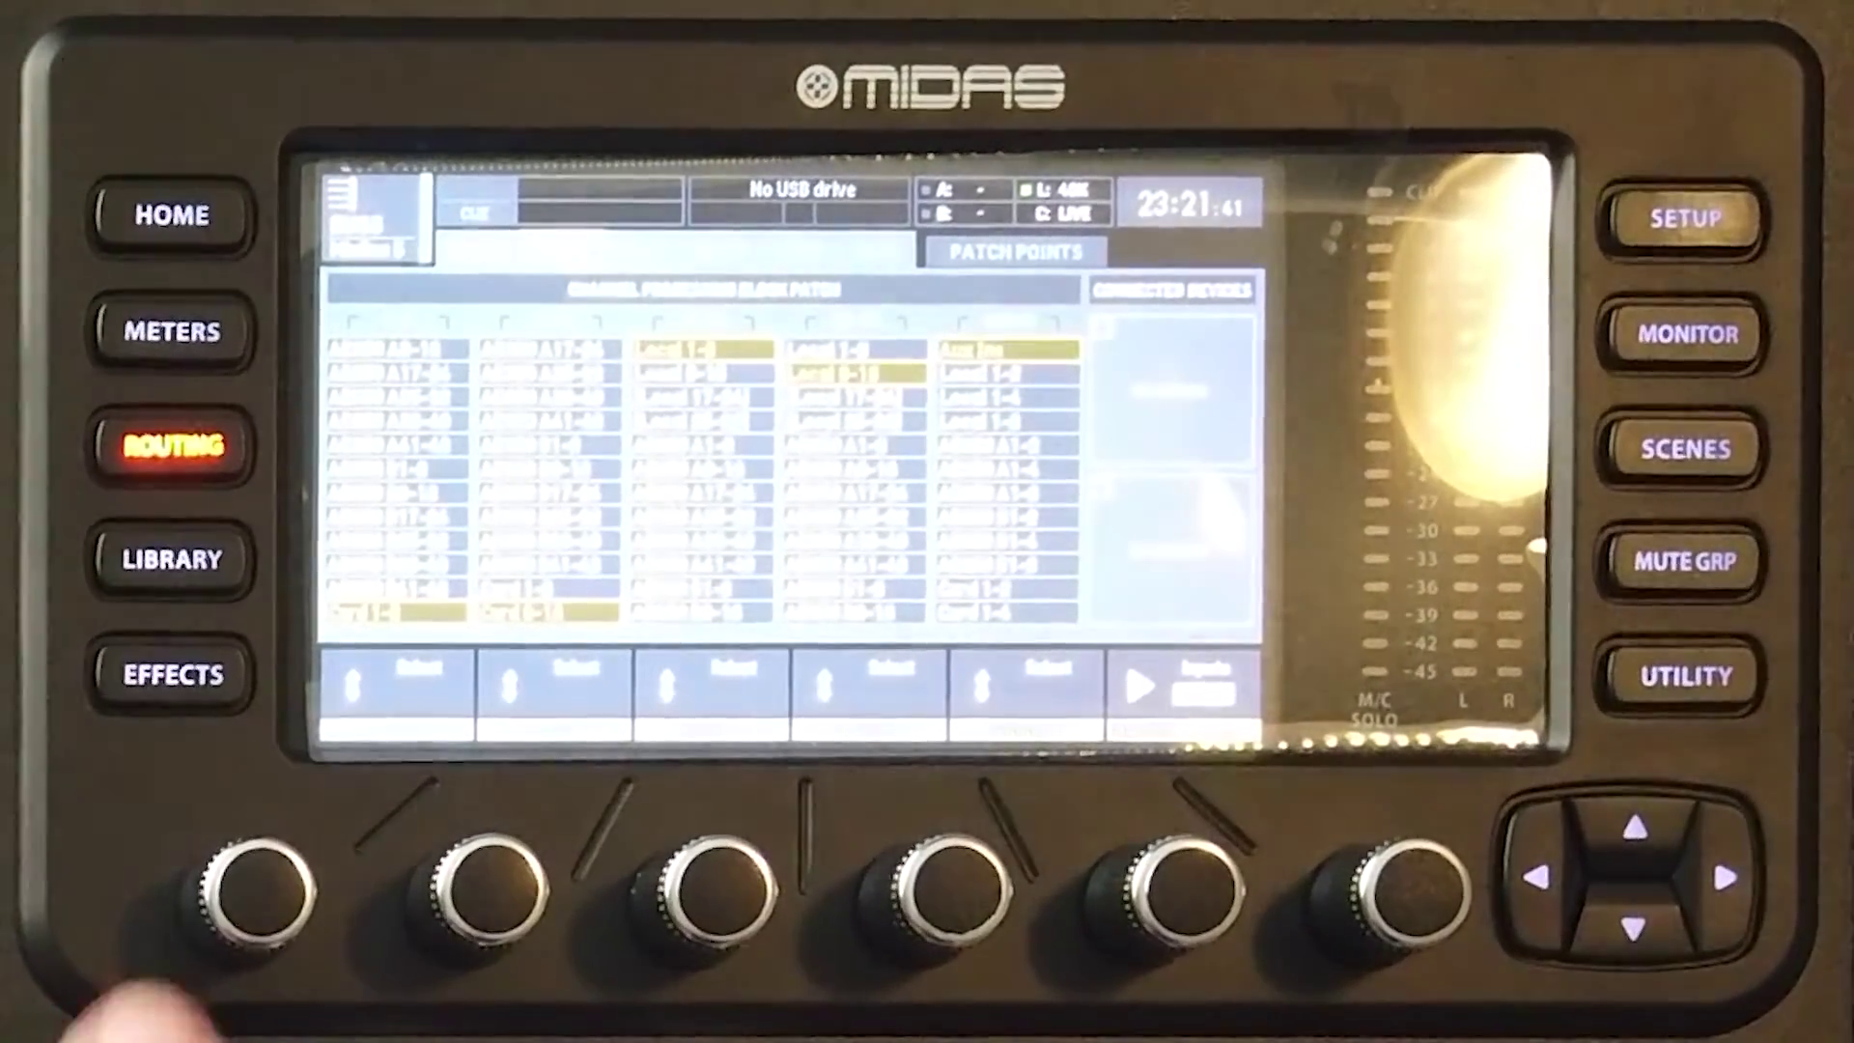
{"action": "left_click", "coordinate": [353, 681]}
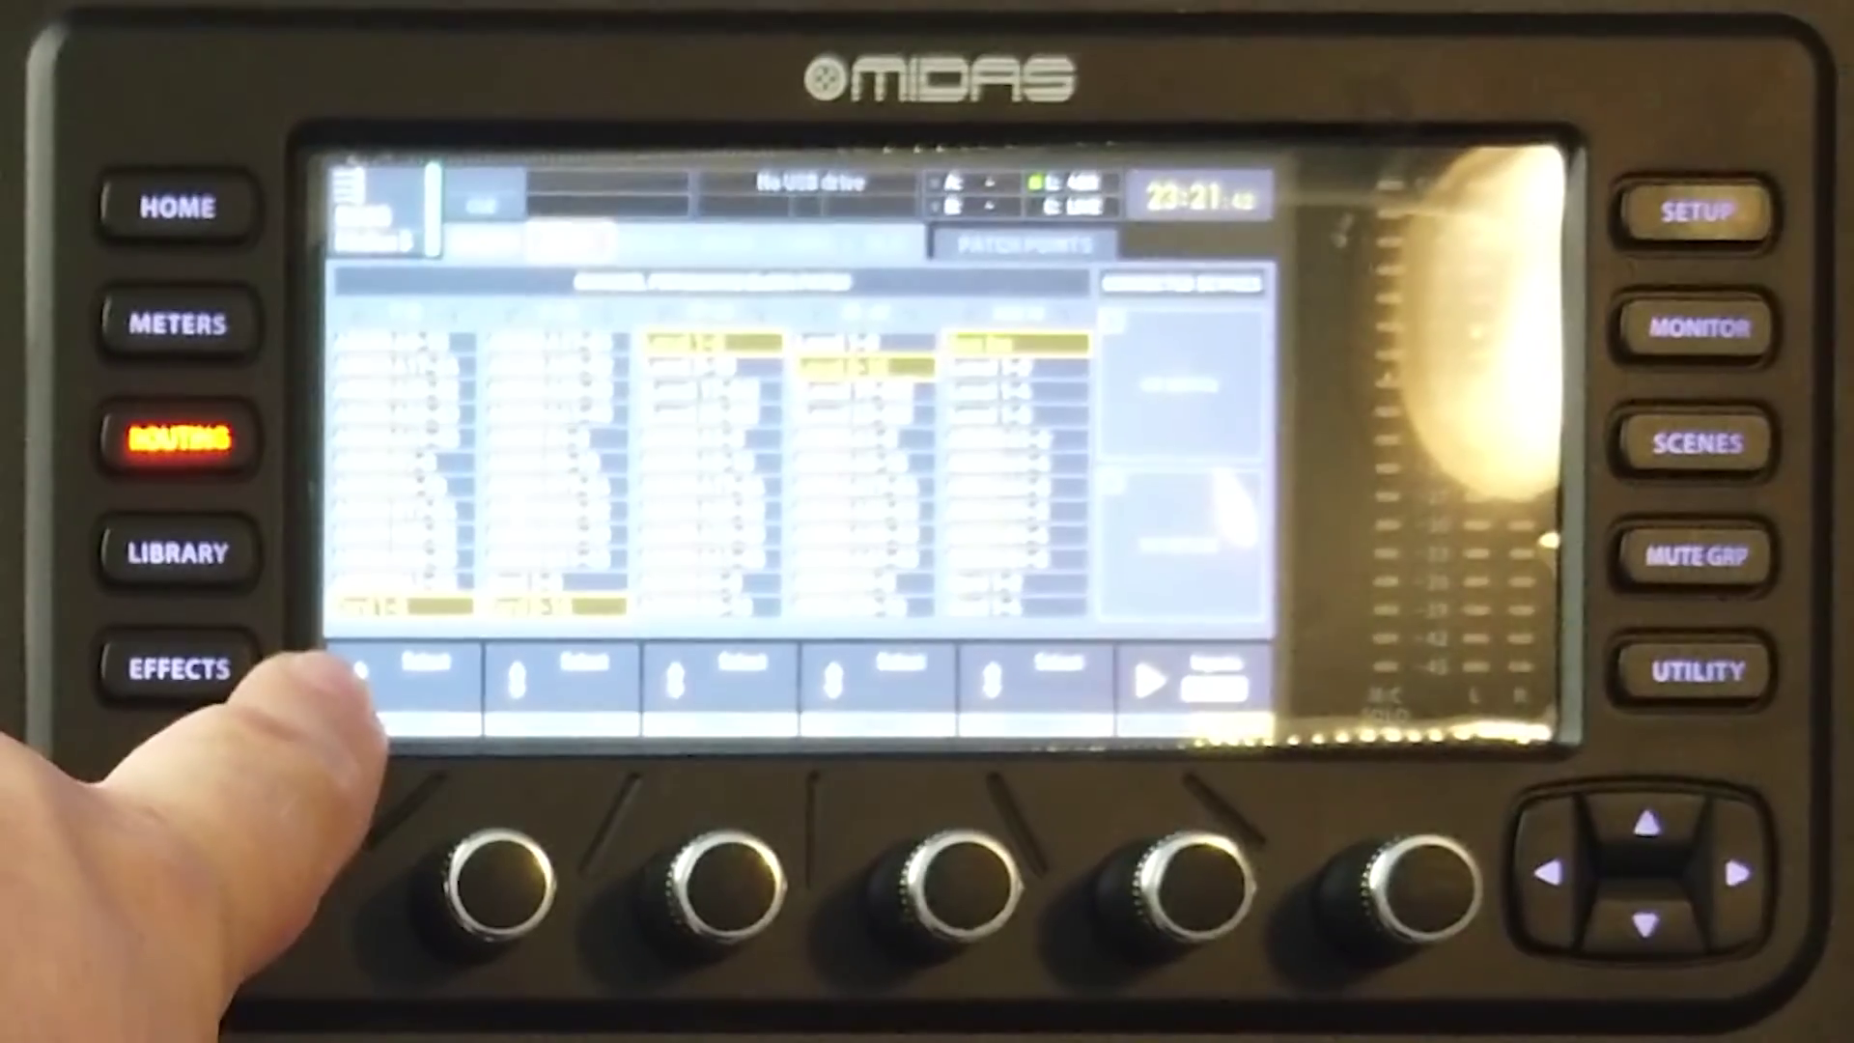
{"action": "left_click", "coordinate": [352, 681]}
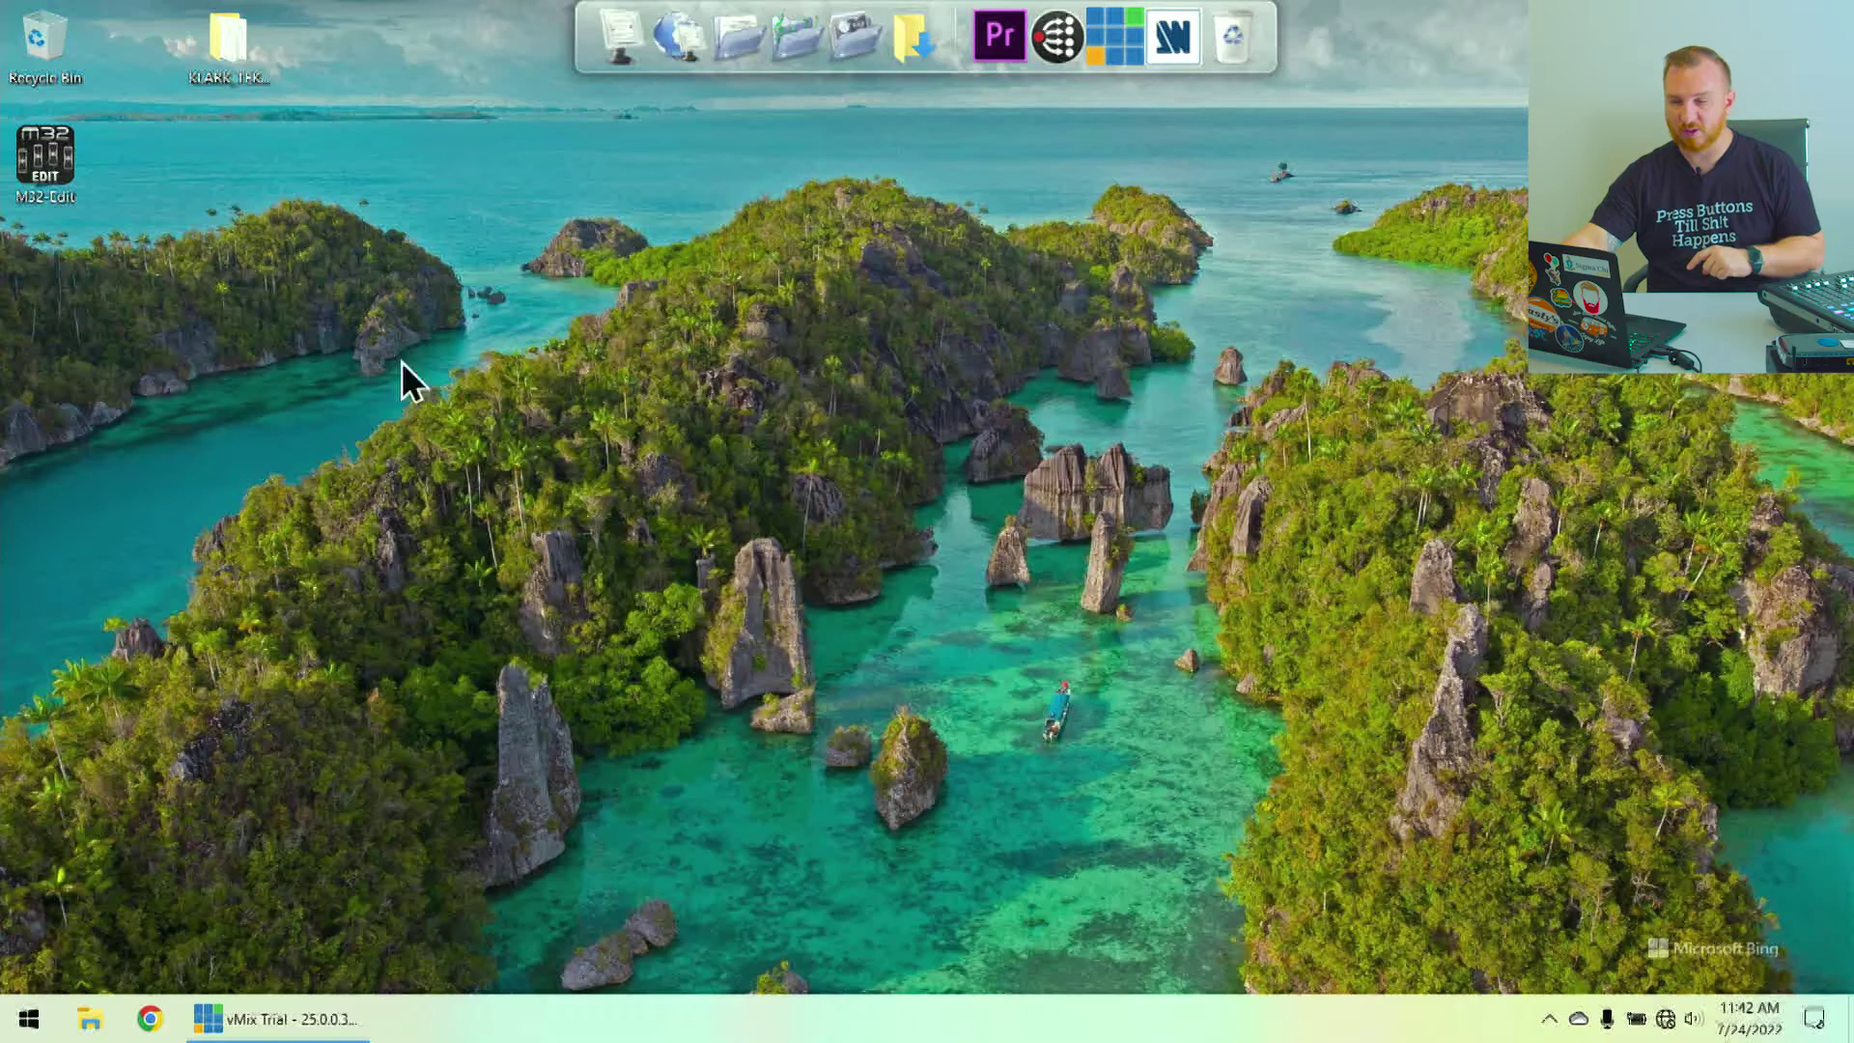
Step: Open the KLARK_TEKNIK_DN32-LIVE_v5.12.0 setup folder, centre its window, and check the hidden tray icons
{"action": "double_click", "coordinate": [244, 59]}
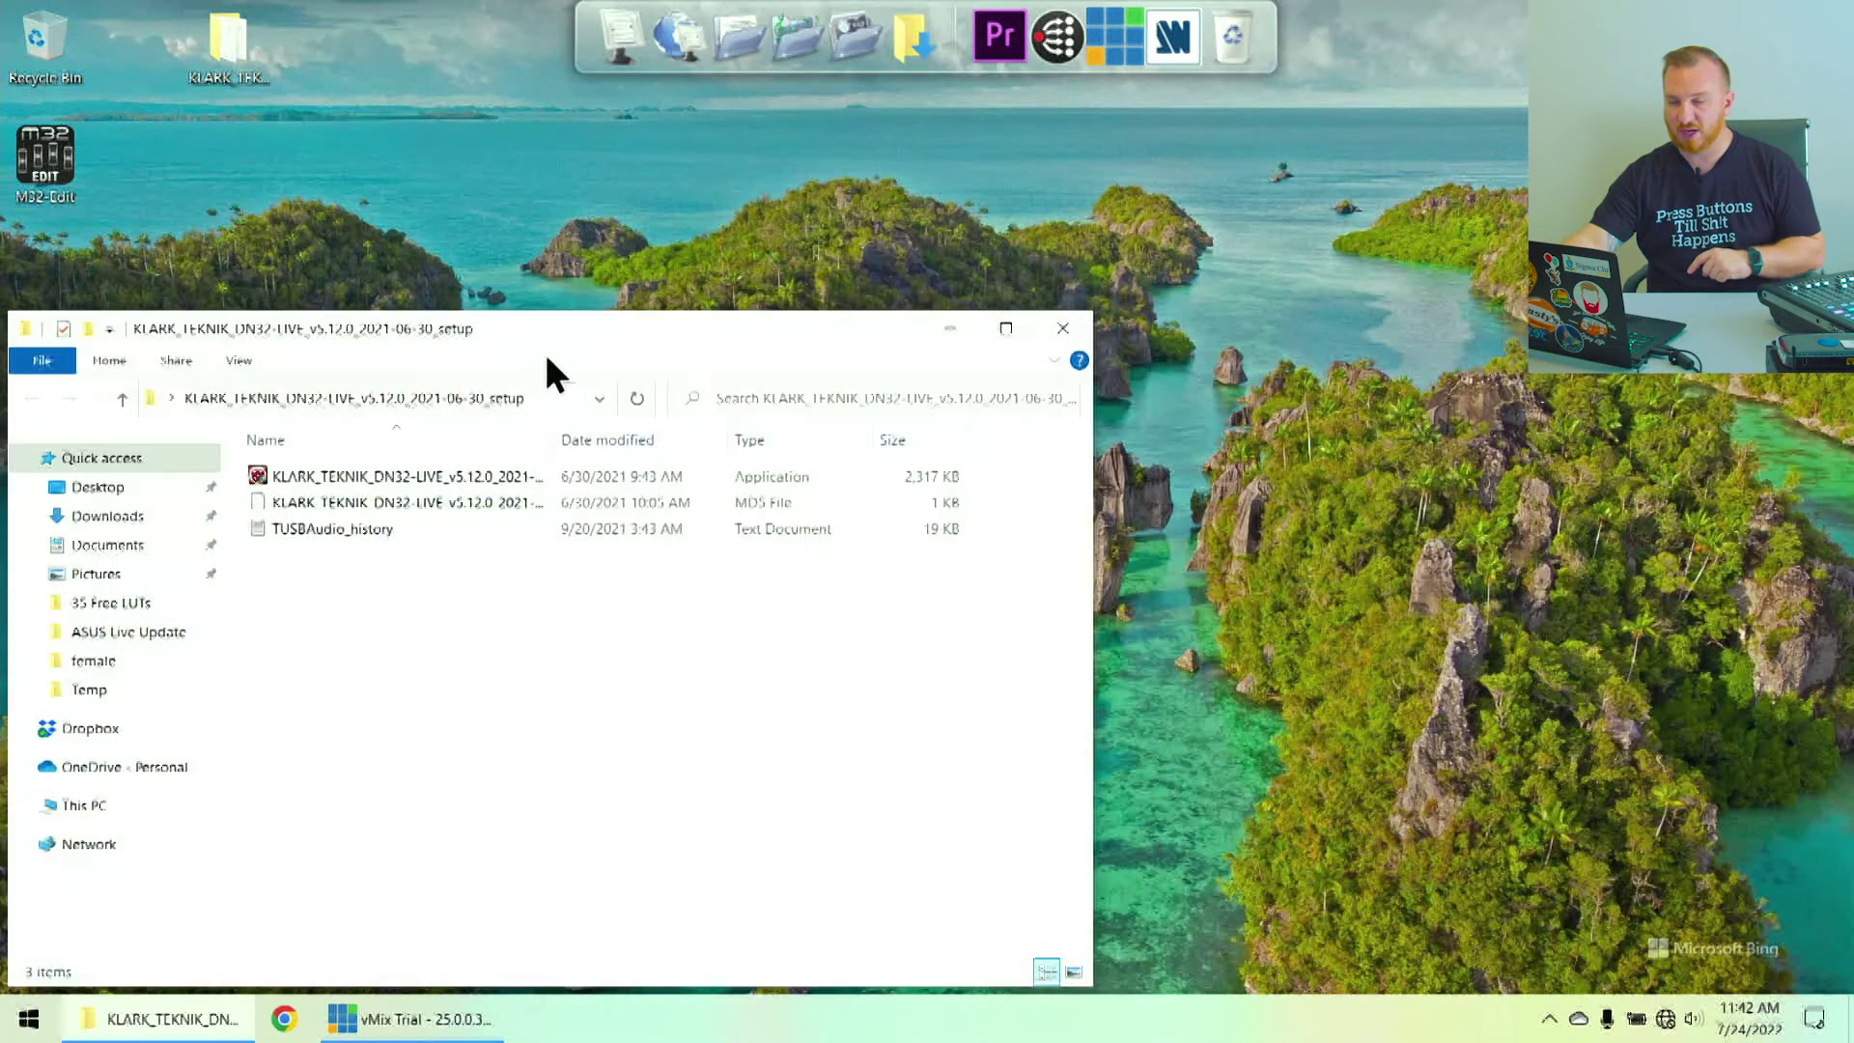
{"action": "left_click_drag", "start_coordinate": [591, 329], "coordinate": [861, 160]}
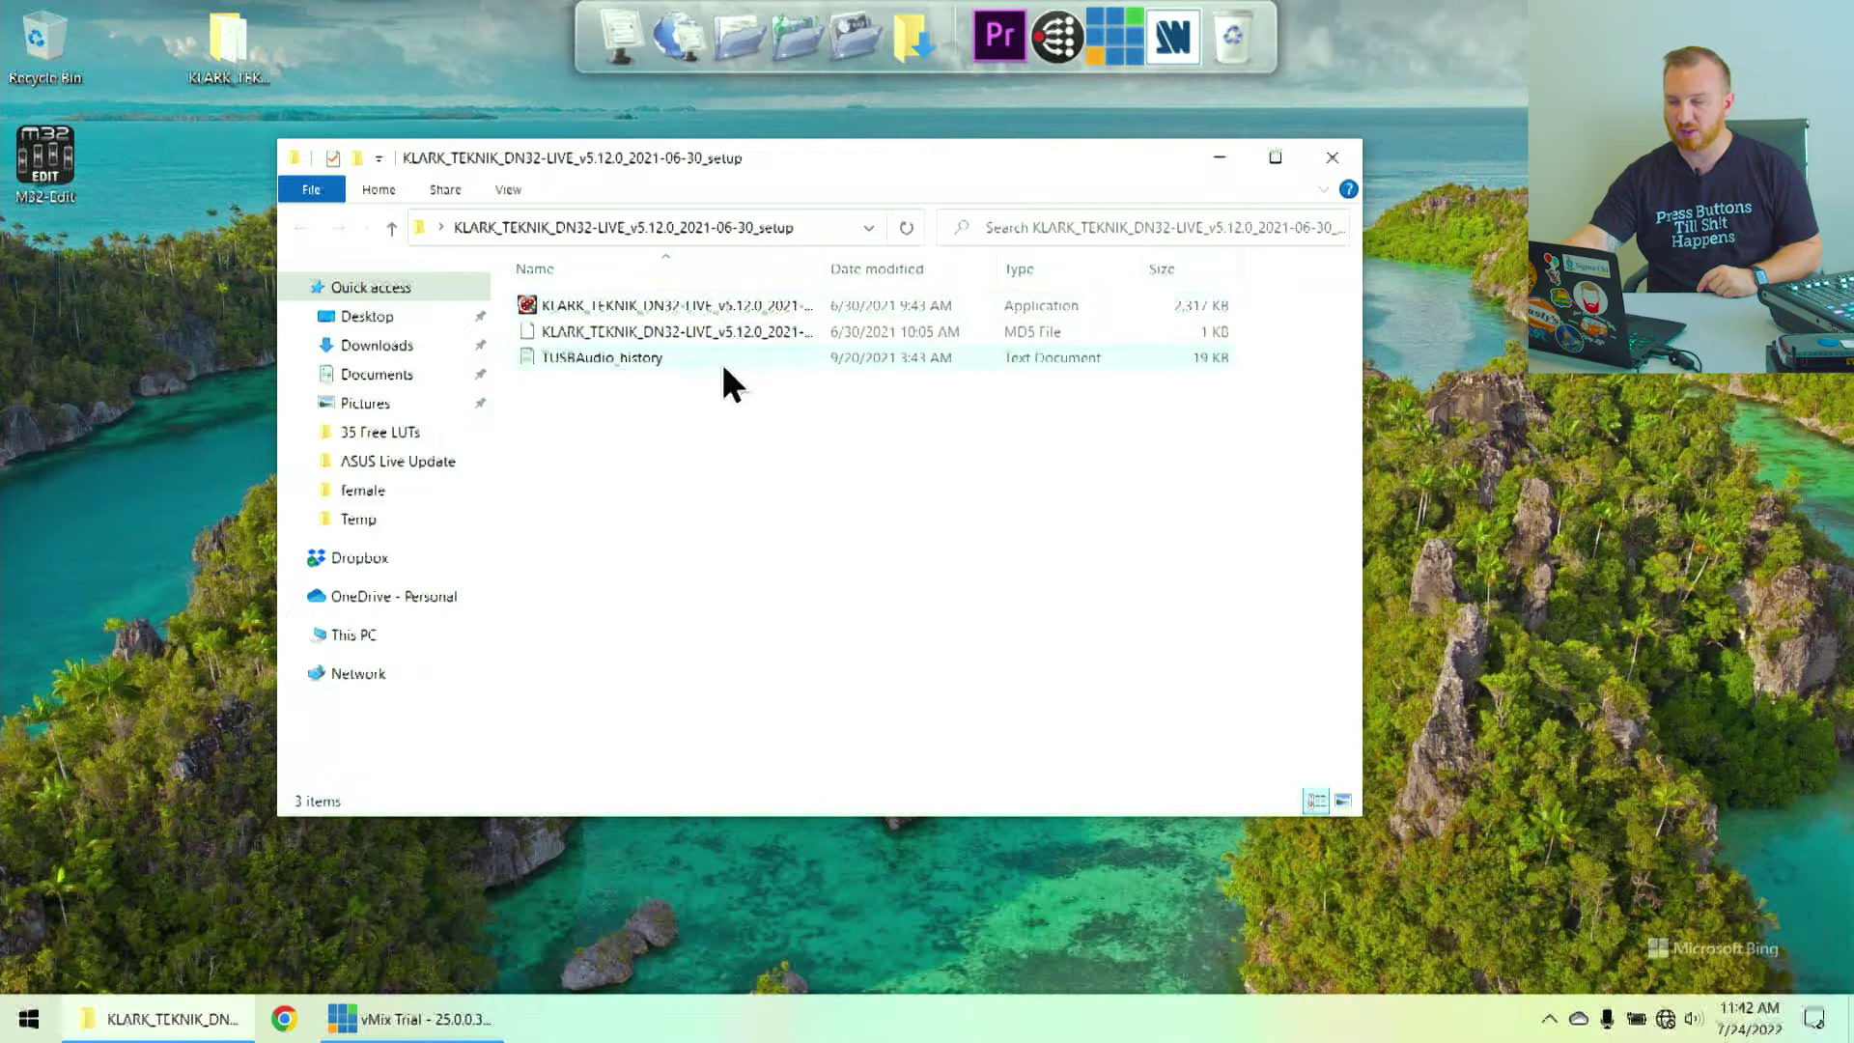
{"action": "left_click", "coordinate": [1549, 1019]}
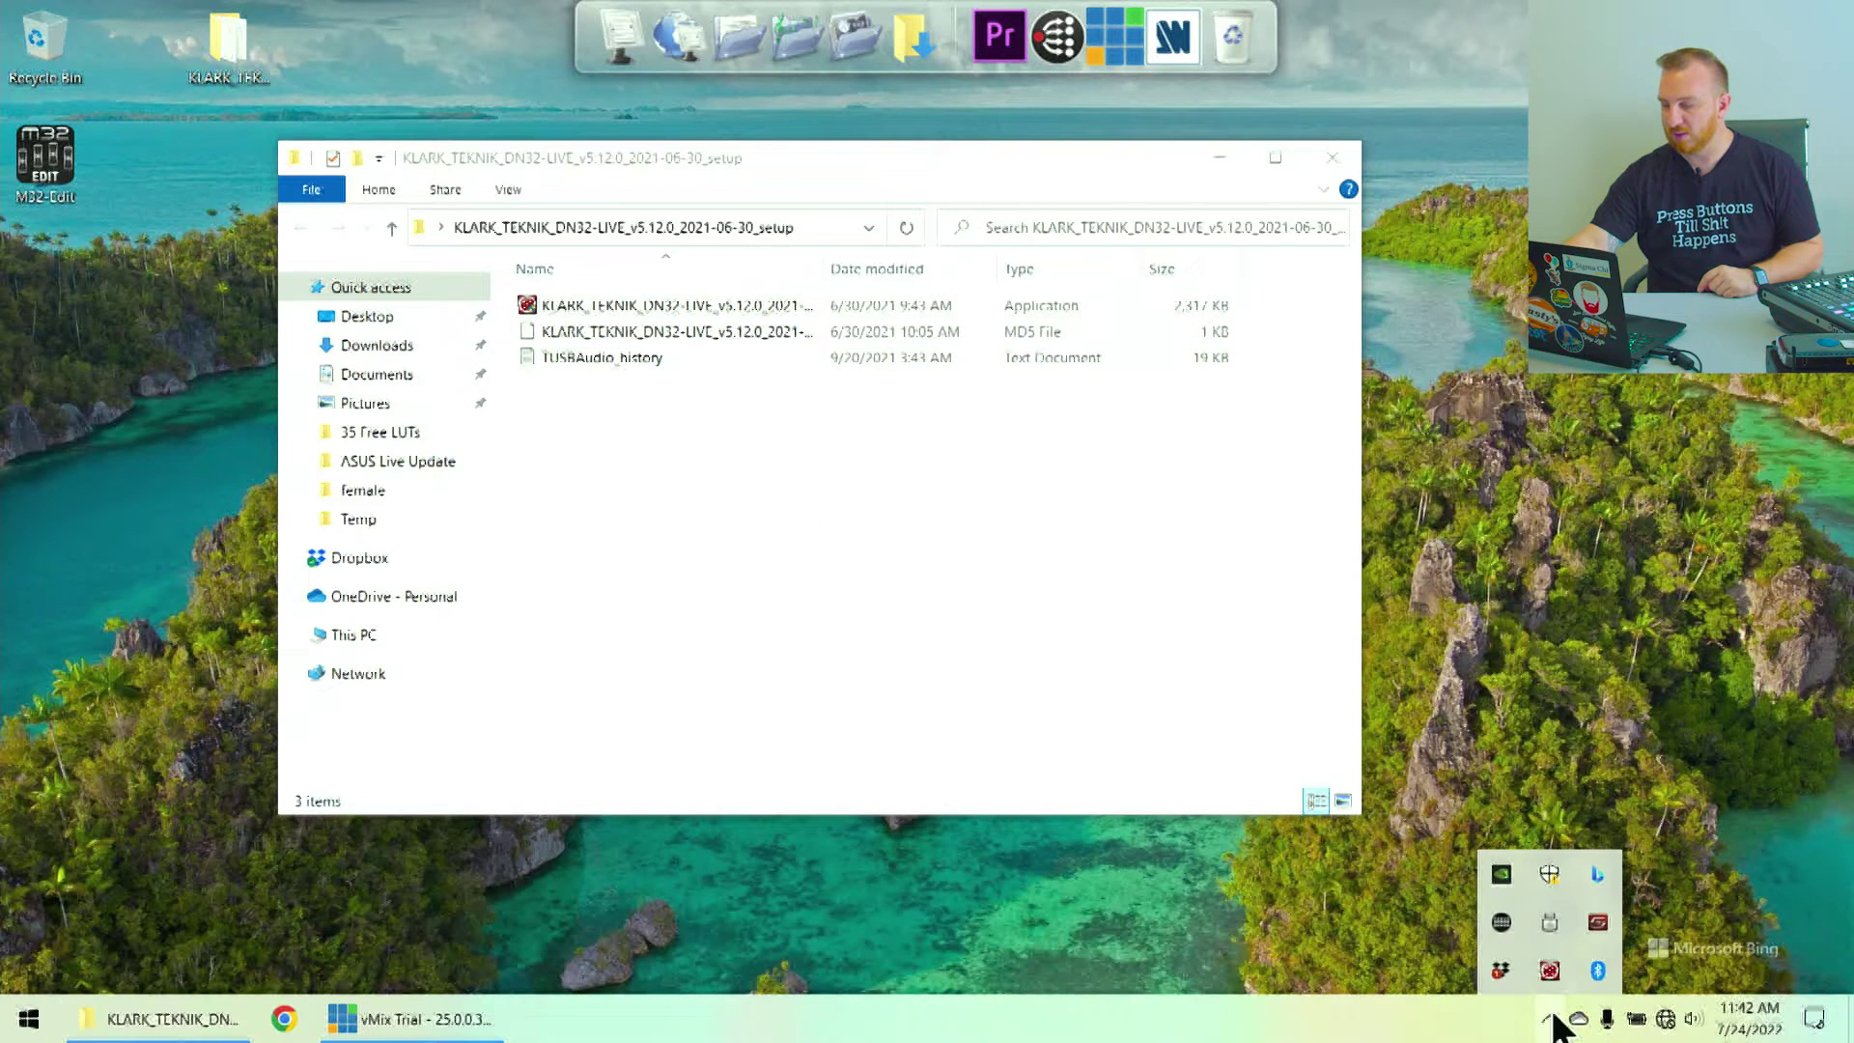
{"action": "left_click", "coordinate": [1022, 616]}
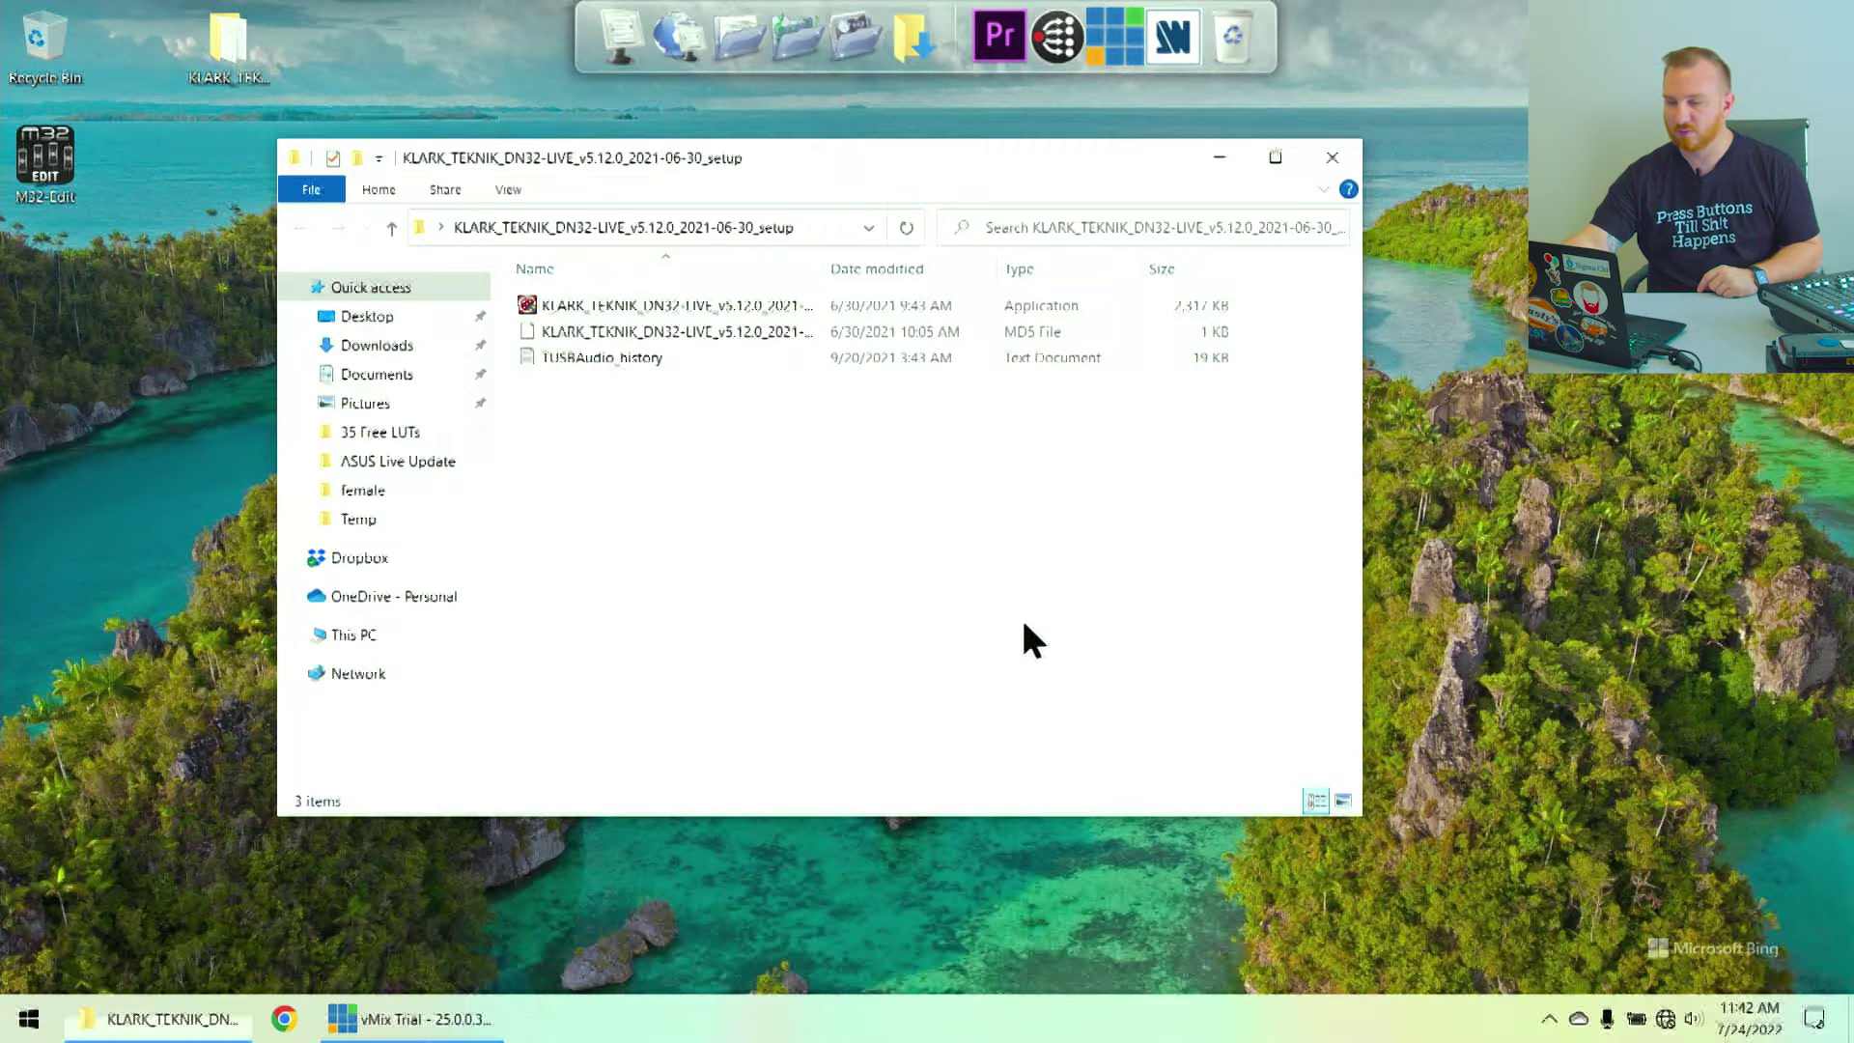
Step: Launch the DN32-LIVE setup, allow it through UAC, and proceed to install, replacing the existing driver
{"action": "double_click", "coordinate": [689, 308]}
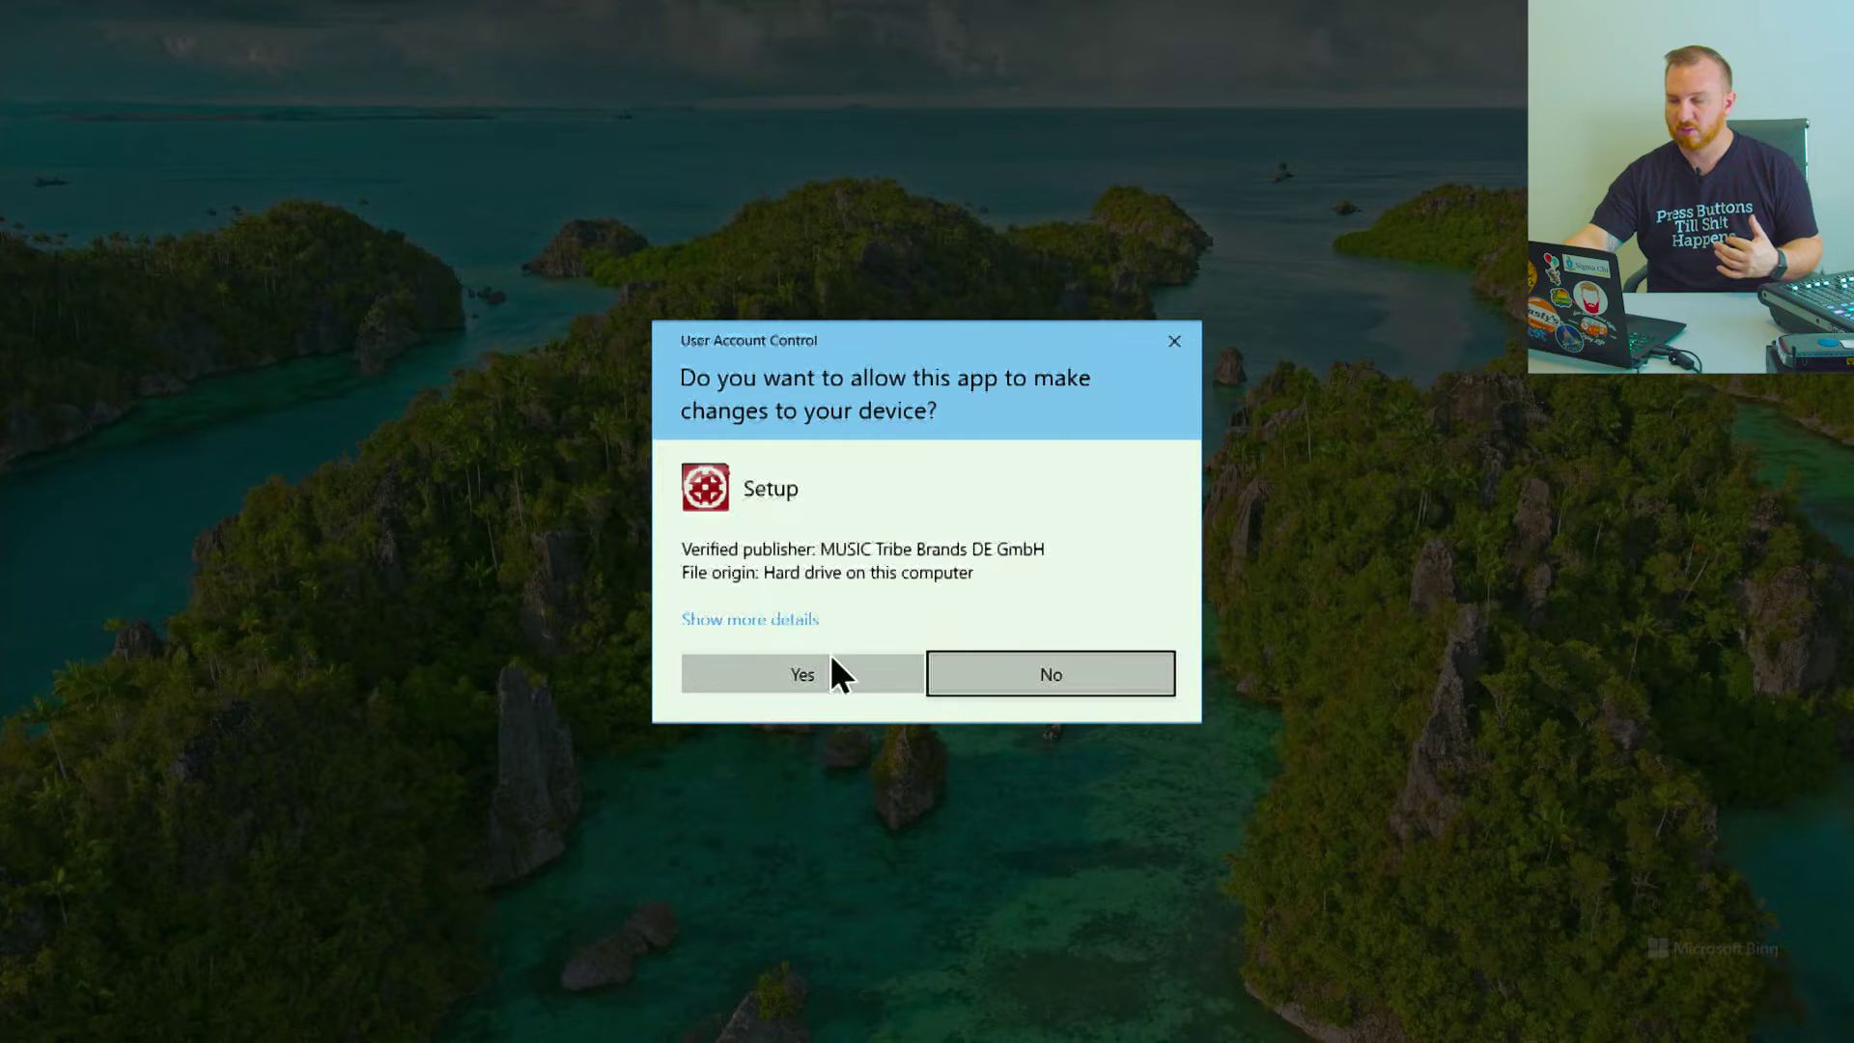
{"action": "left_click", "coordinate": [837, 674]}
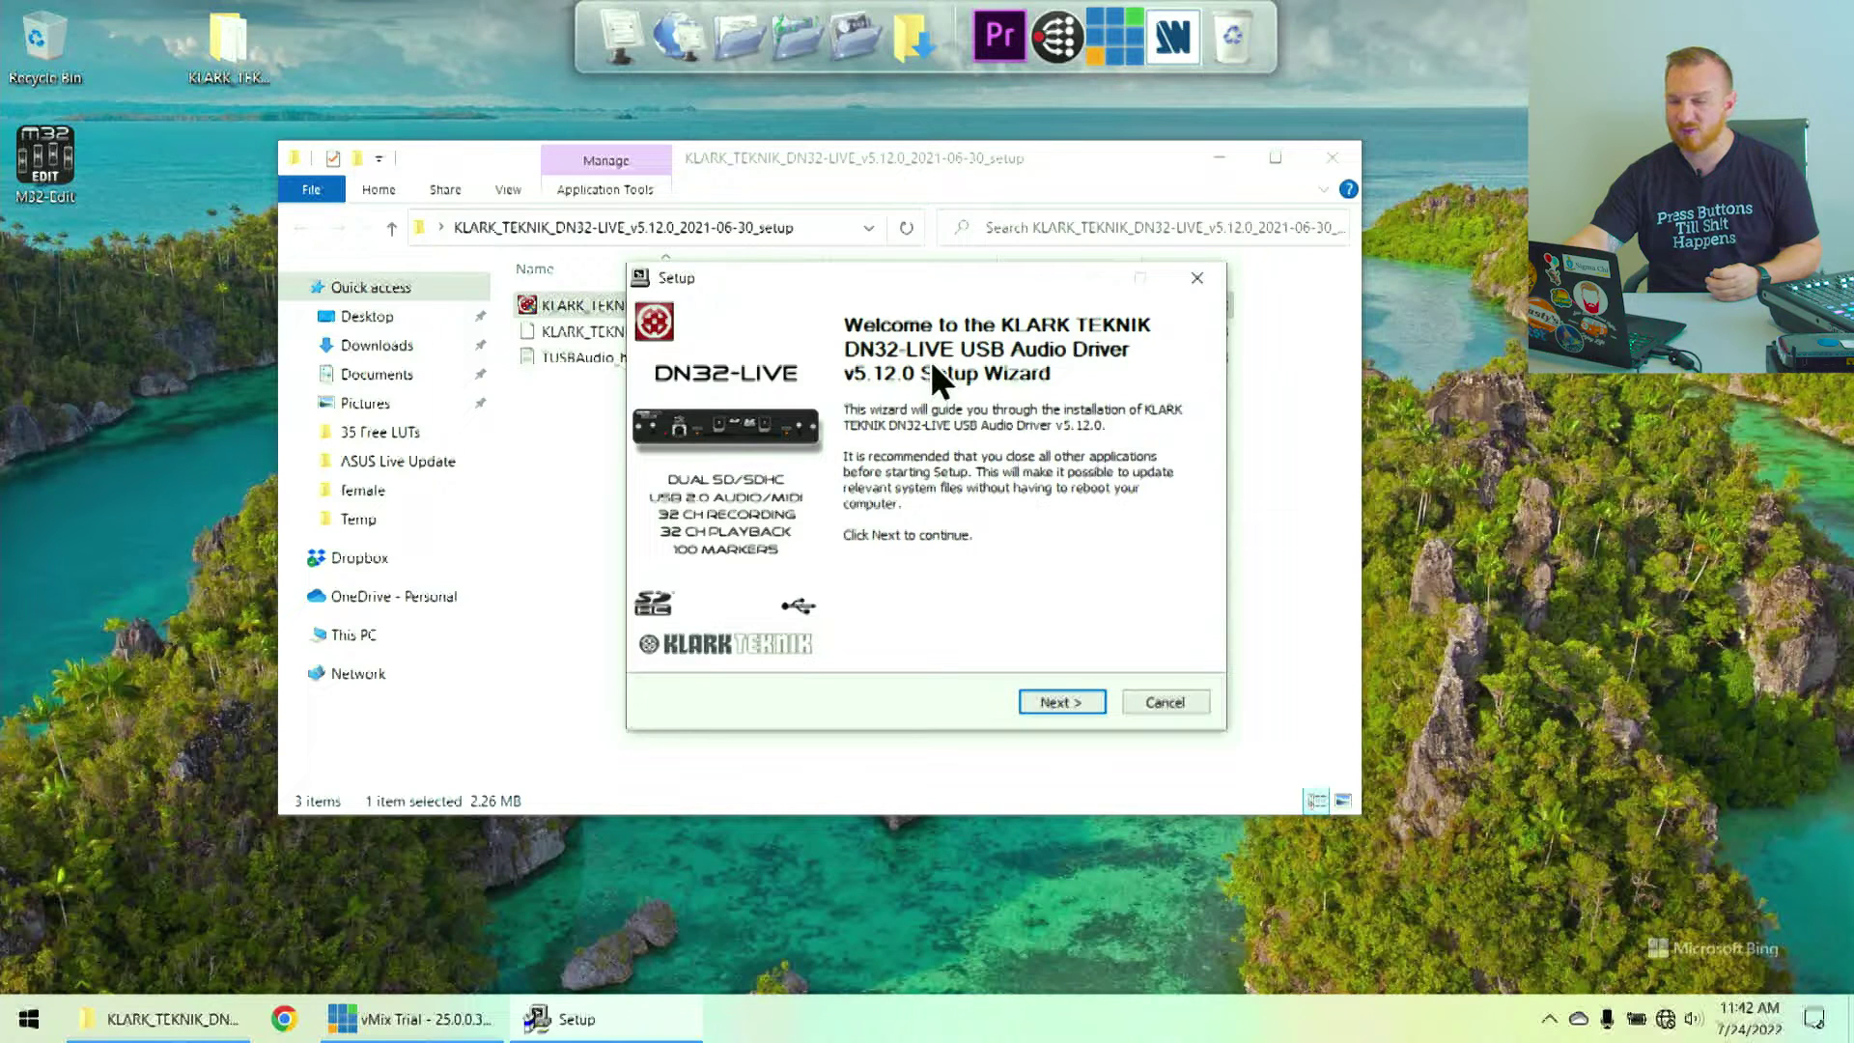
{"action": "left_click_drag", "start_coordinate": [970, 296], "coordinate": [911, 266]}
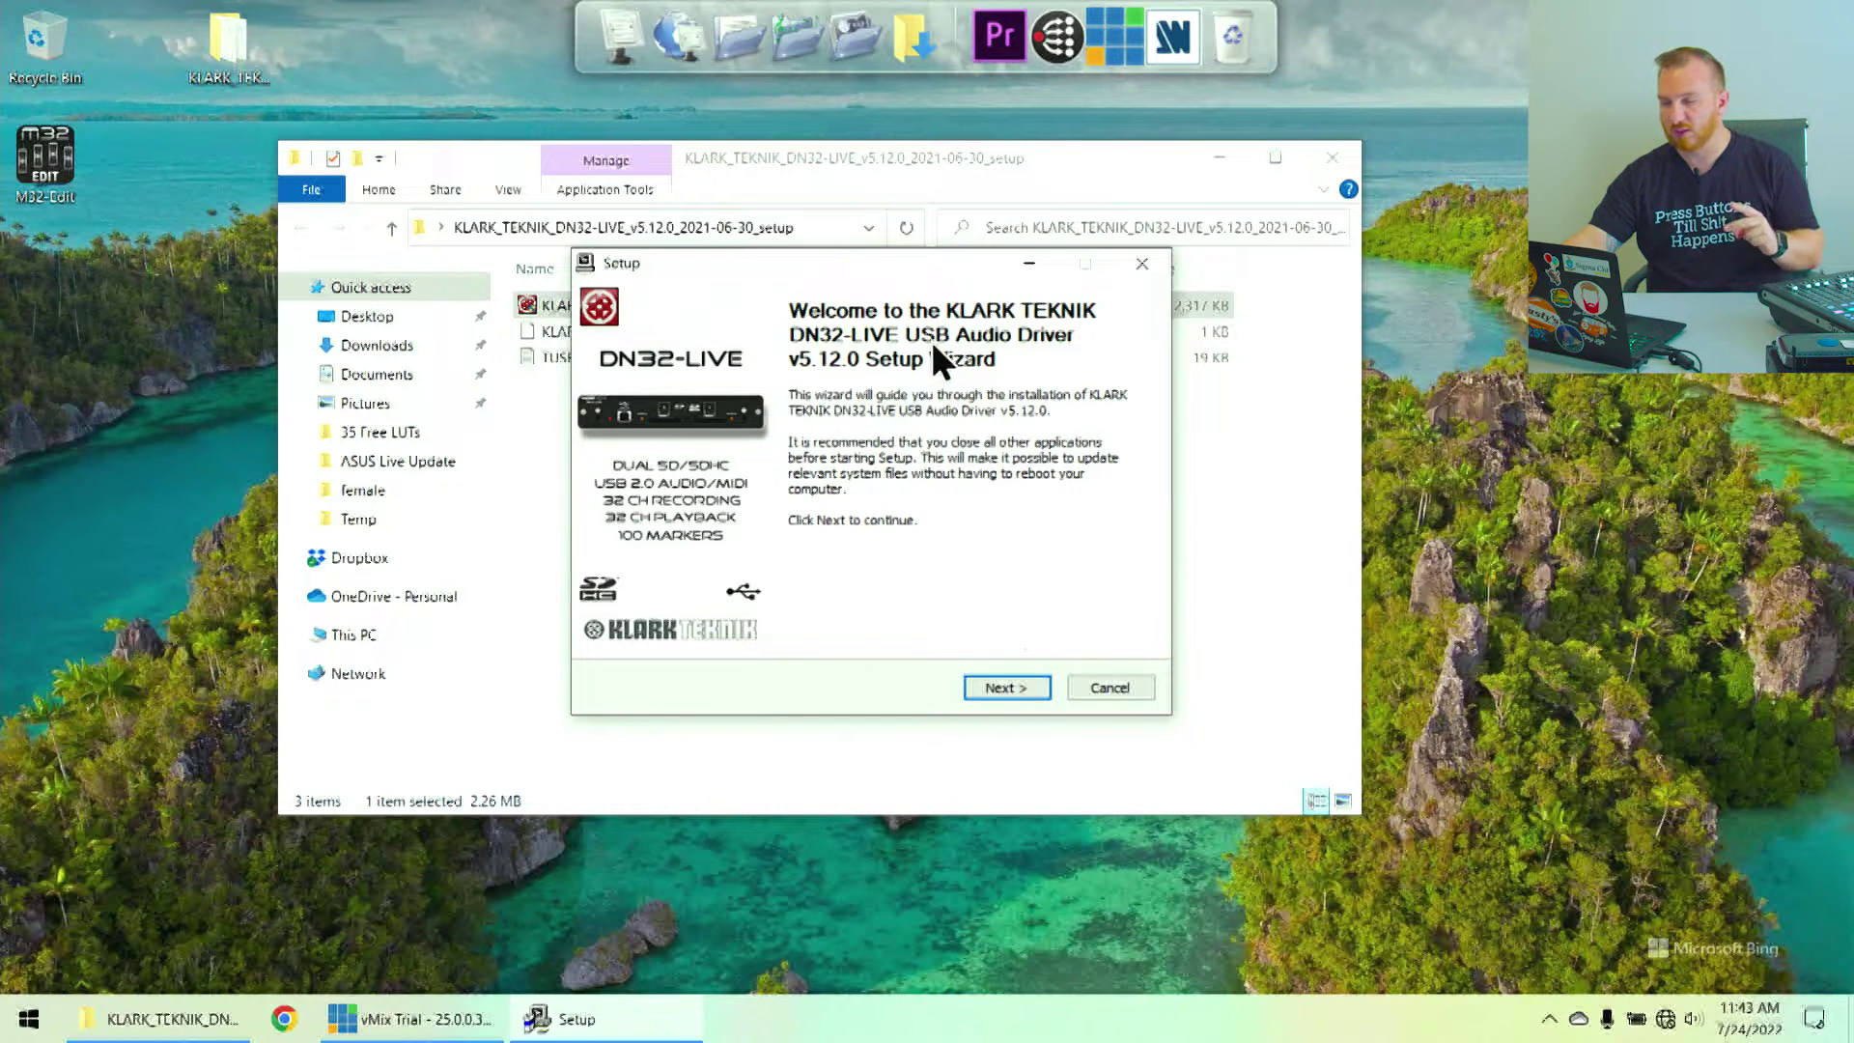
{"action": "left_click", "coordinate": [1006, 683]}
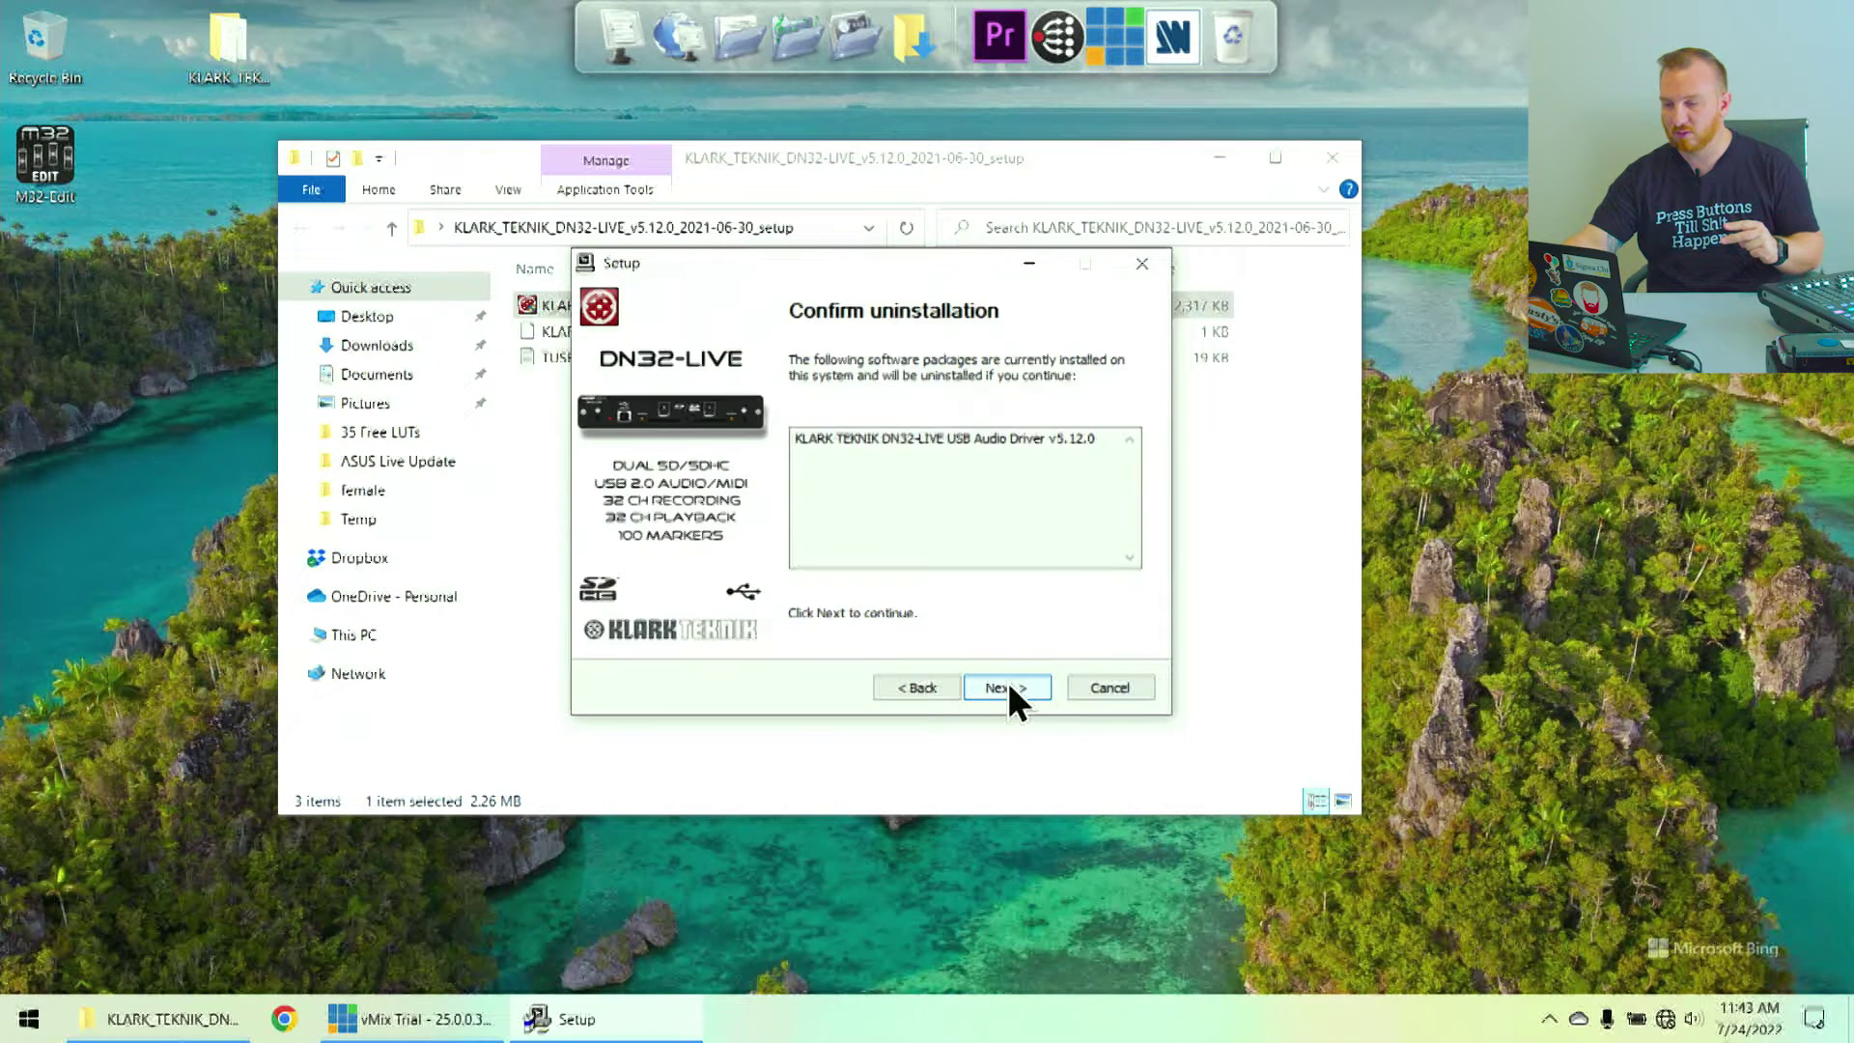
{"action": "left_click", "coordinate": [1006, 683]}
{"action": "left_click", "coordinate": [1006, 683]}
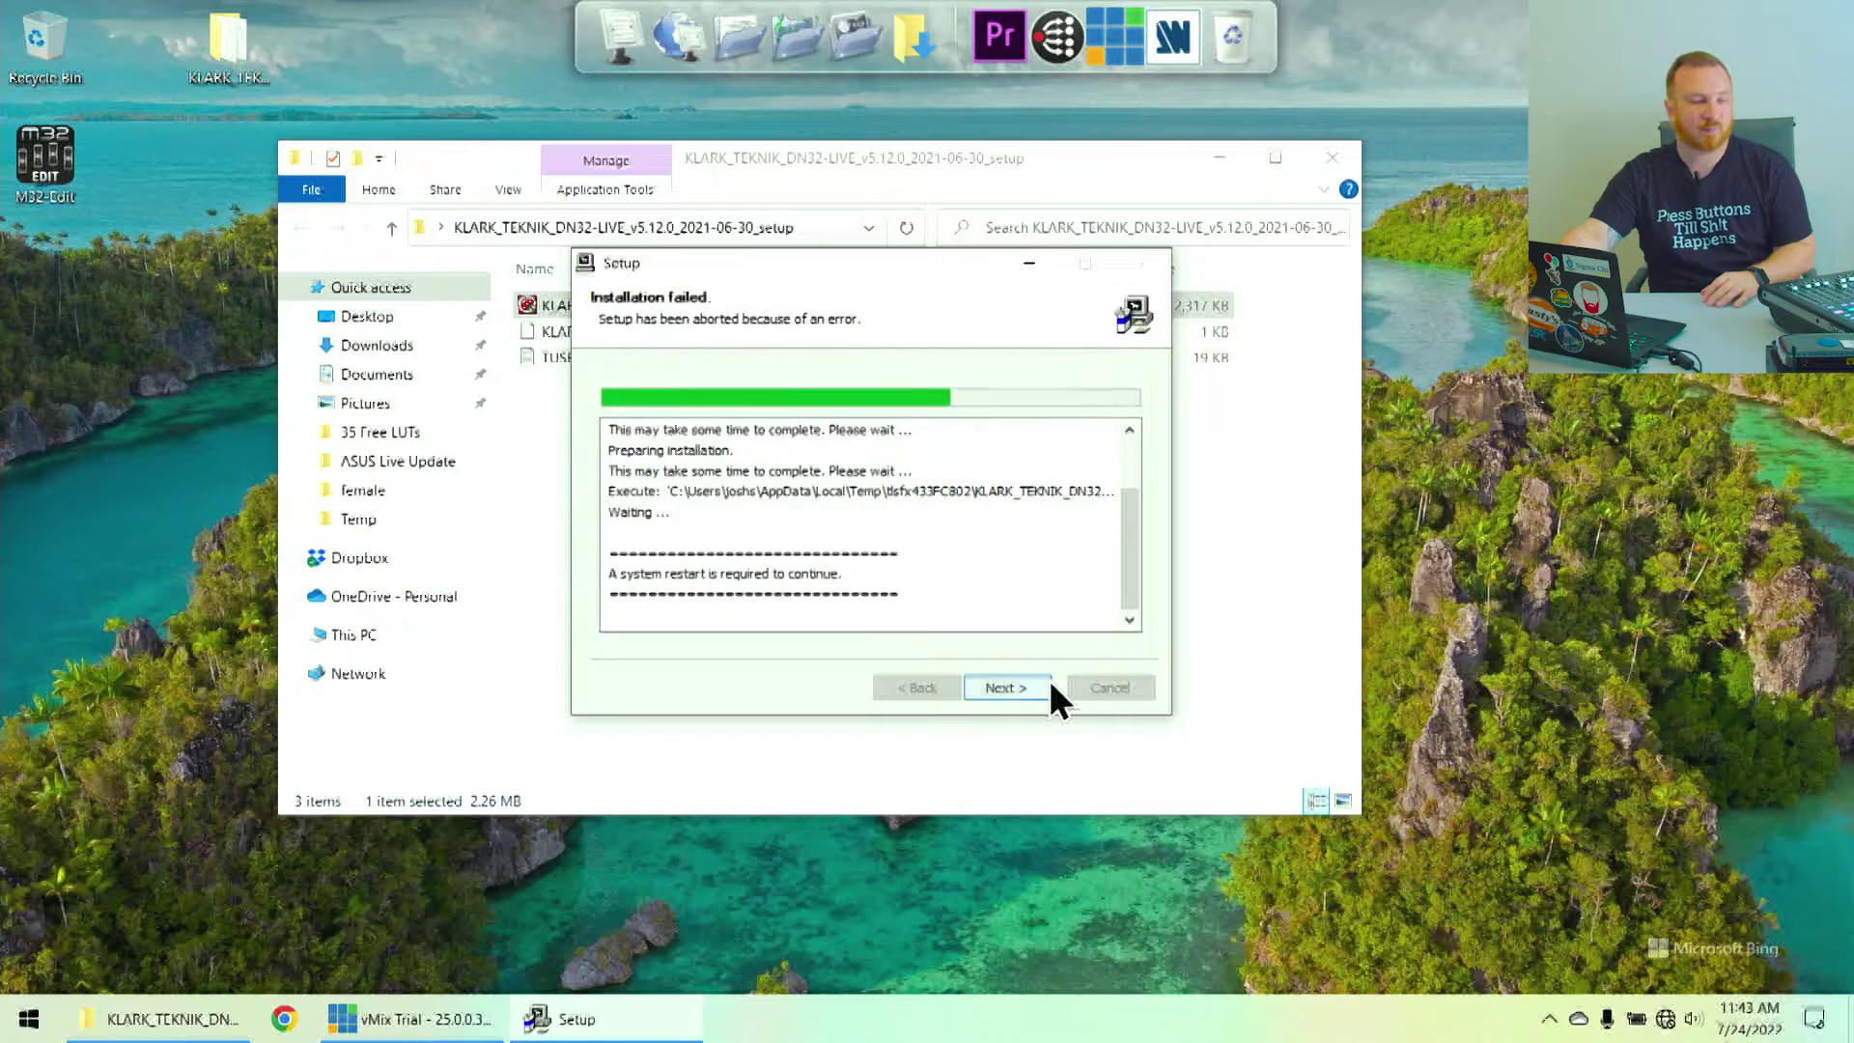
Step: Choose to reboot manually later, finish the wizard, and close the setup folder
{"action": "left_click", "coordinate": [1049, 682]}
{"action": "left_click", "coordinate": [948, 504]}
{"action": "left_click", "coordinate": [1010, 688]}
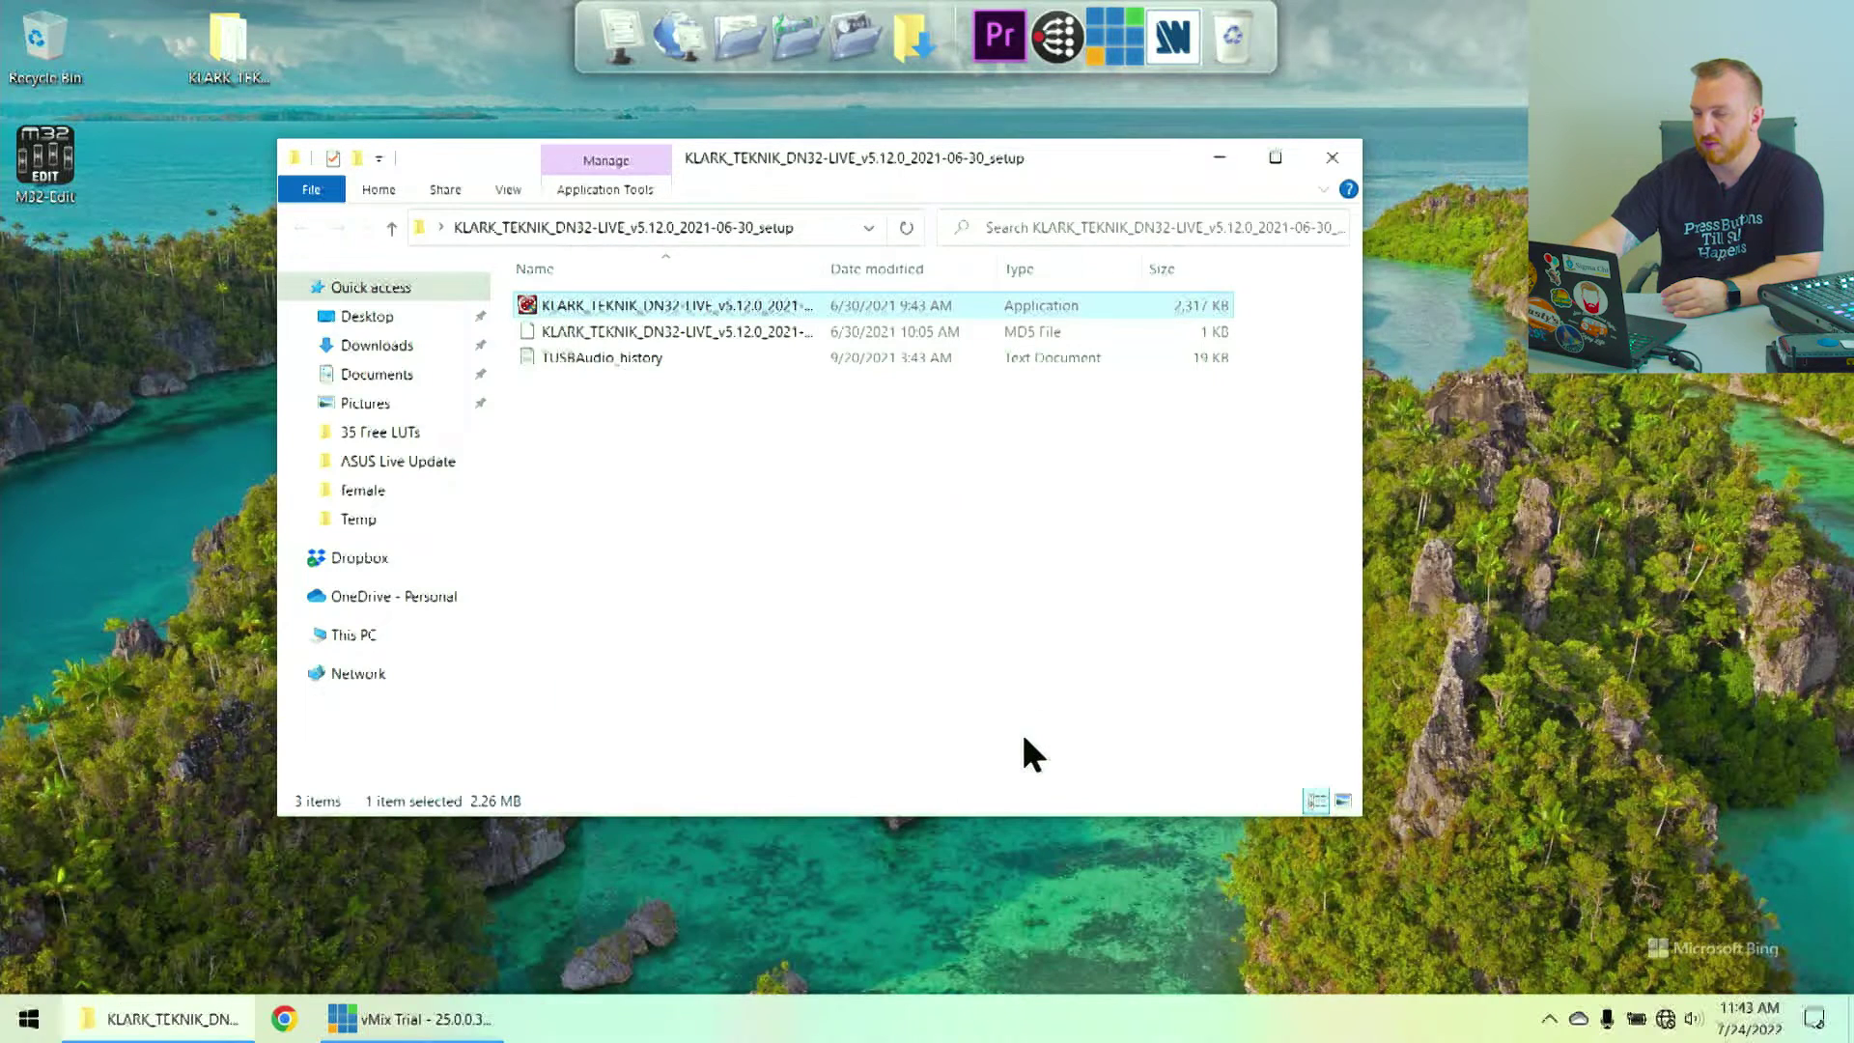
{"action": "left_click", "coordinate": [1333, 158]}
{"action": "left_click", "coordinate": [1551, 1019]}
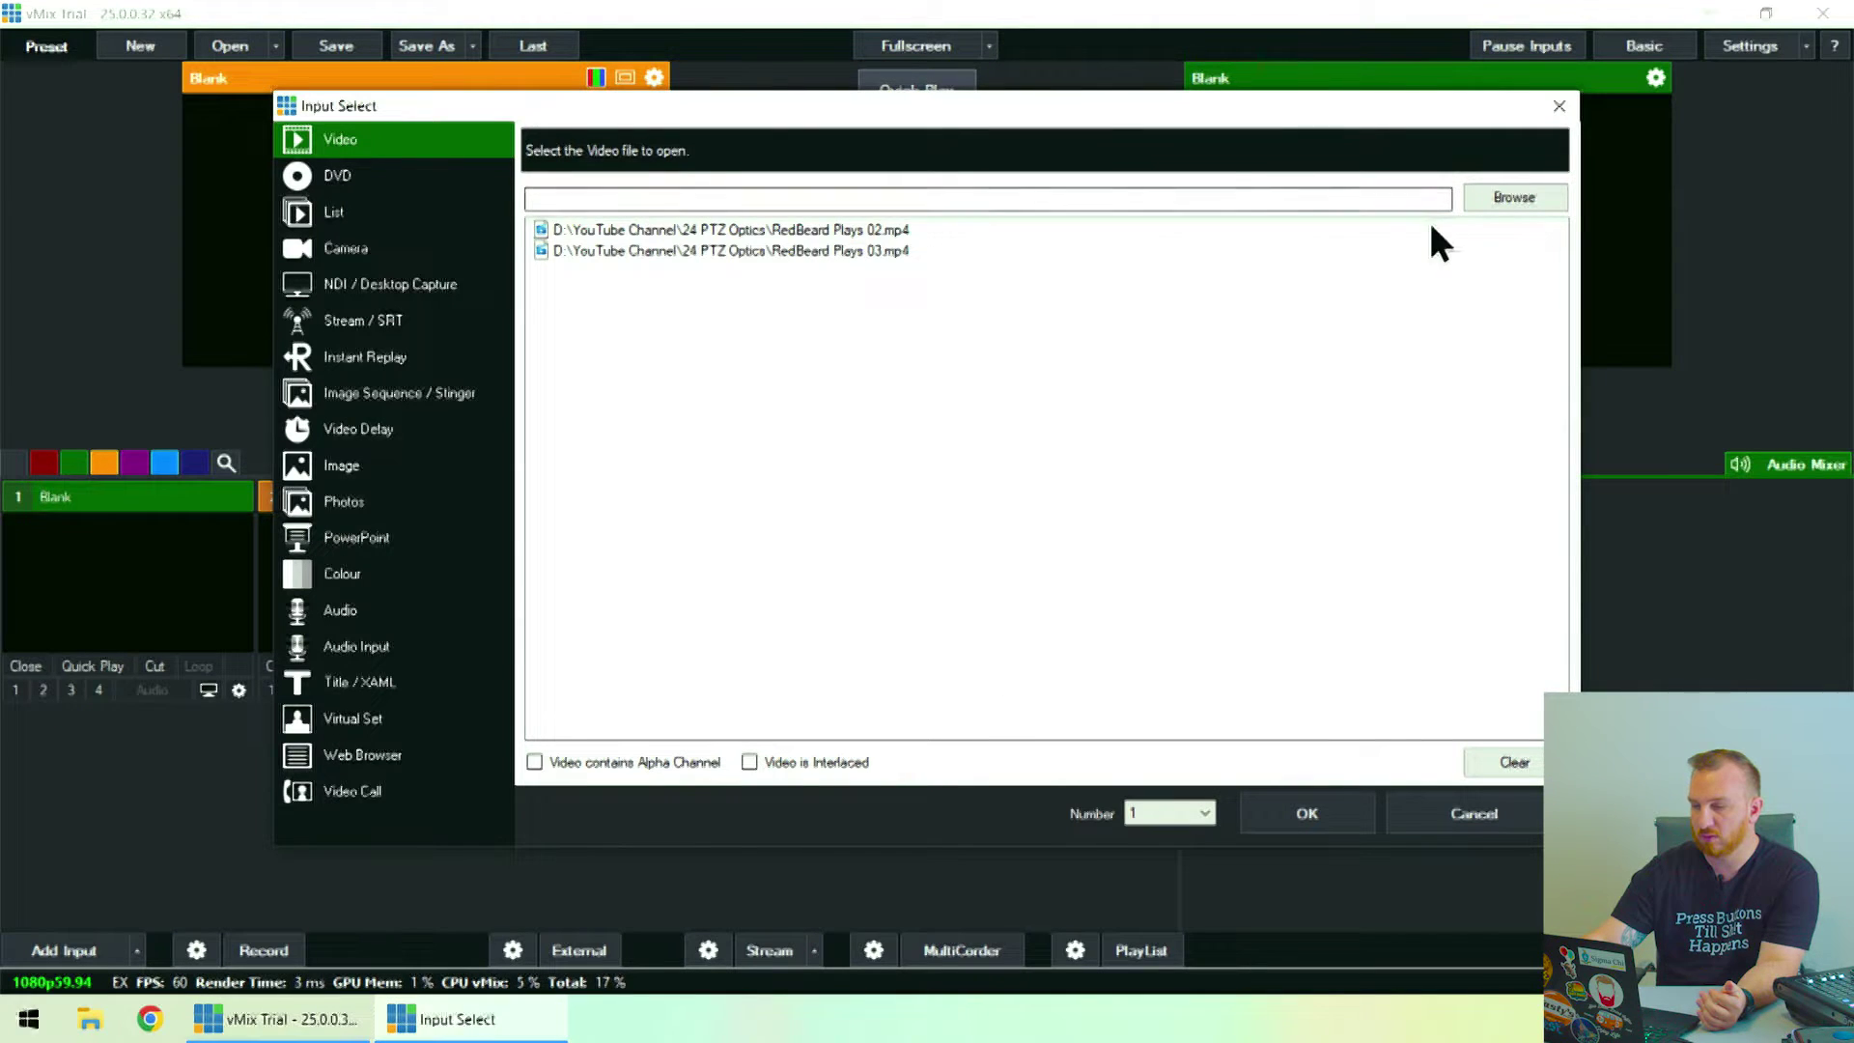
Step: Add RedBeard Plays 02.mp4 and RedBeard Plays 03.mp4 as inputs 1 and 2, then lower input 1's volume
{"action": "left_click", "coordinate": [904, 232]}
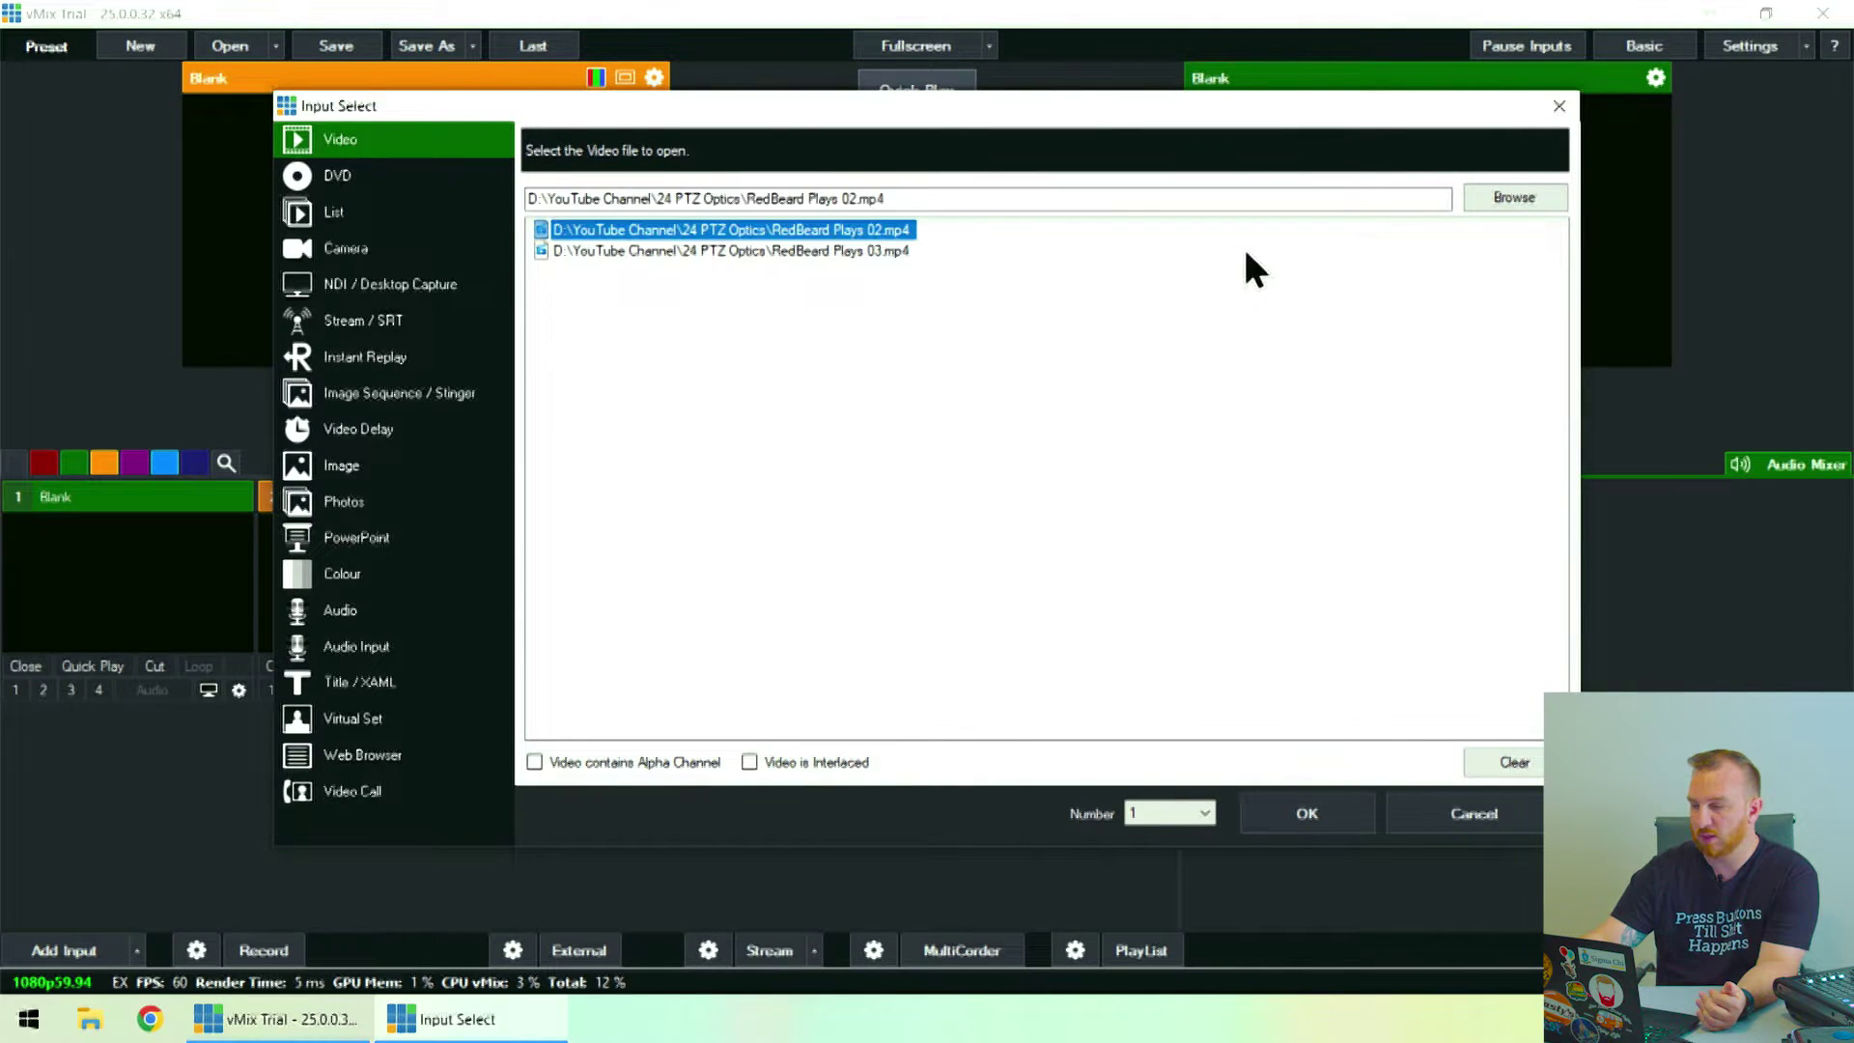
{"action": "key", "text": "Return"}
{"action": "left_click", "coordinate": [84, 947]}
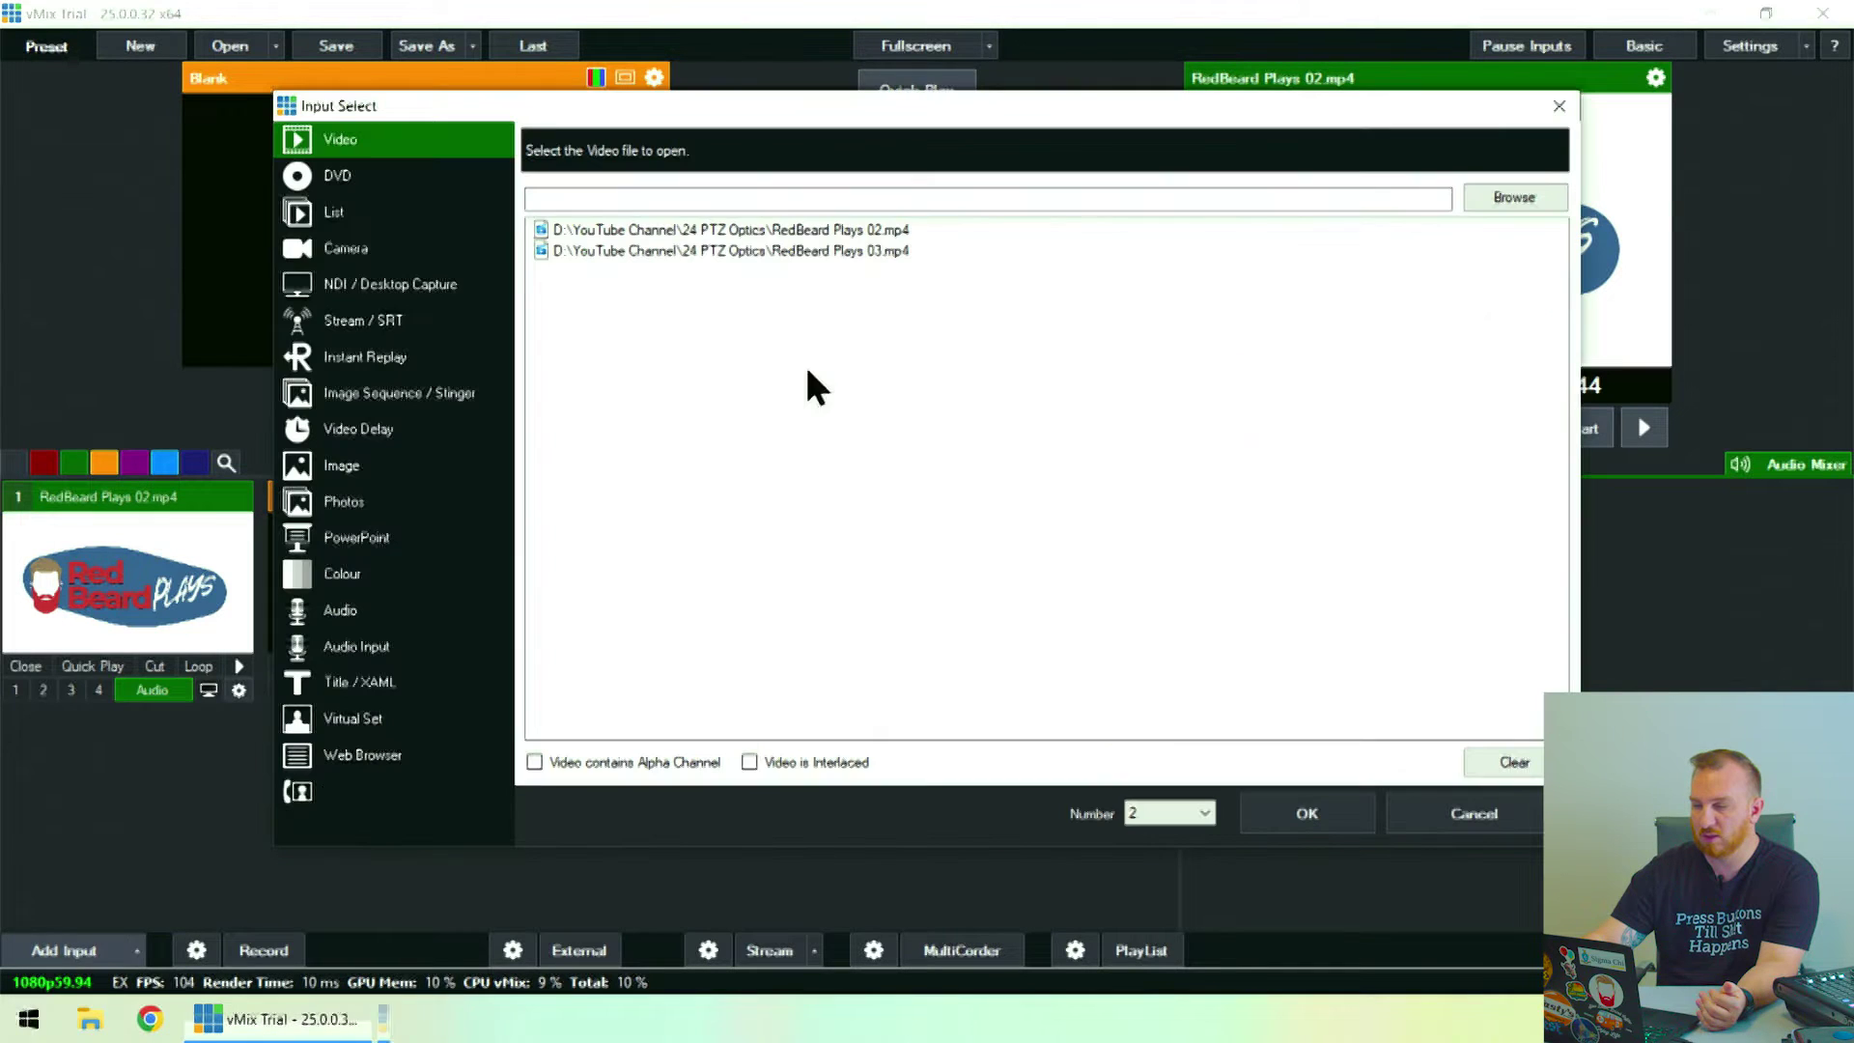
{"action": "left_click", "coordinate": [878, 251]}
{"action": "key", "text": "Return"}
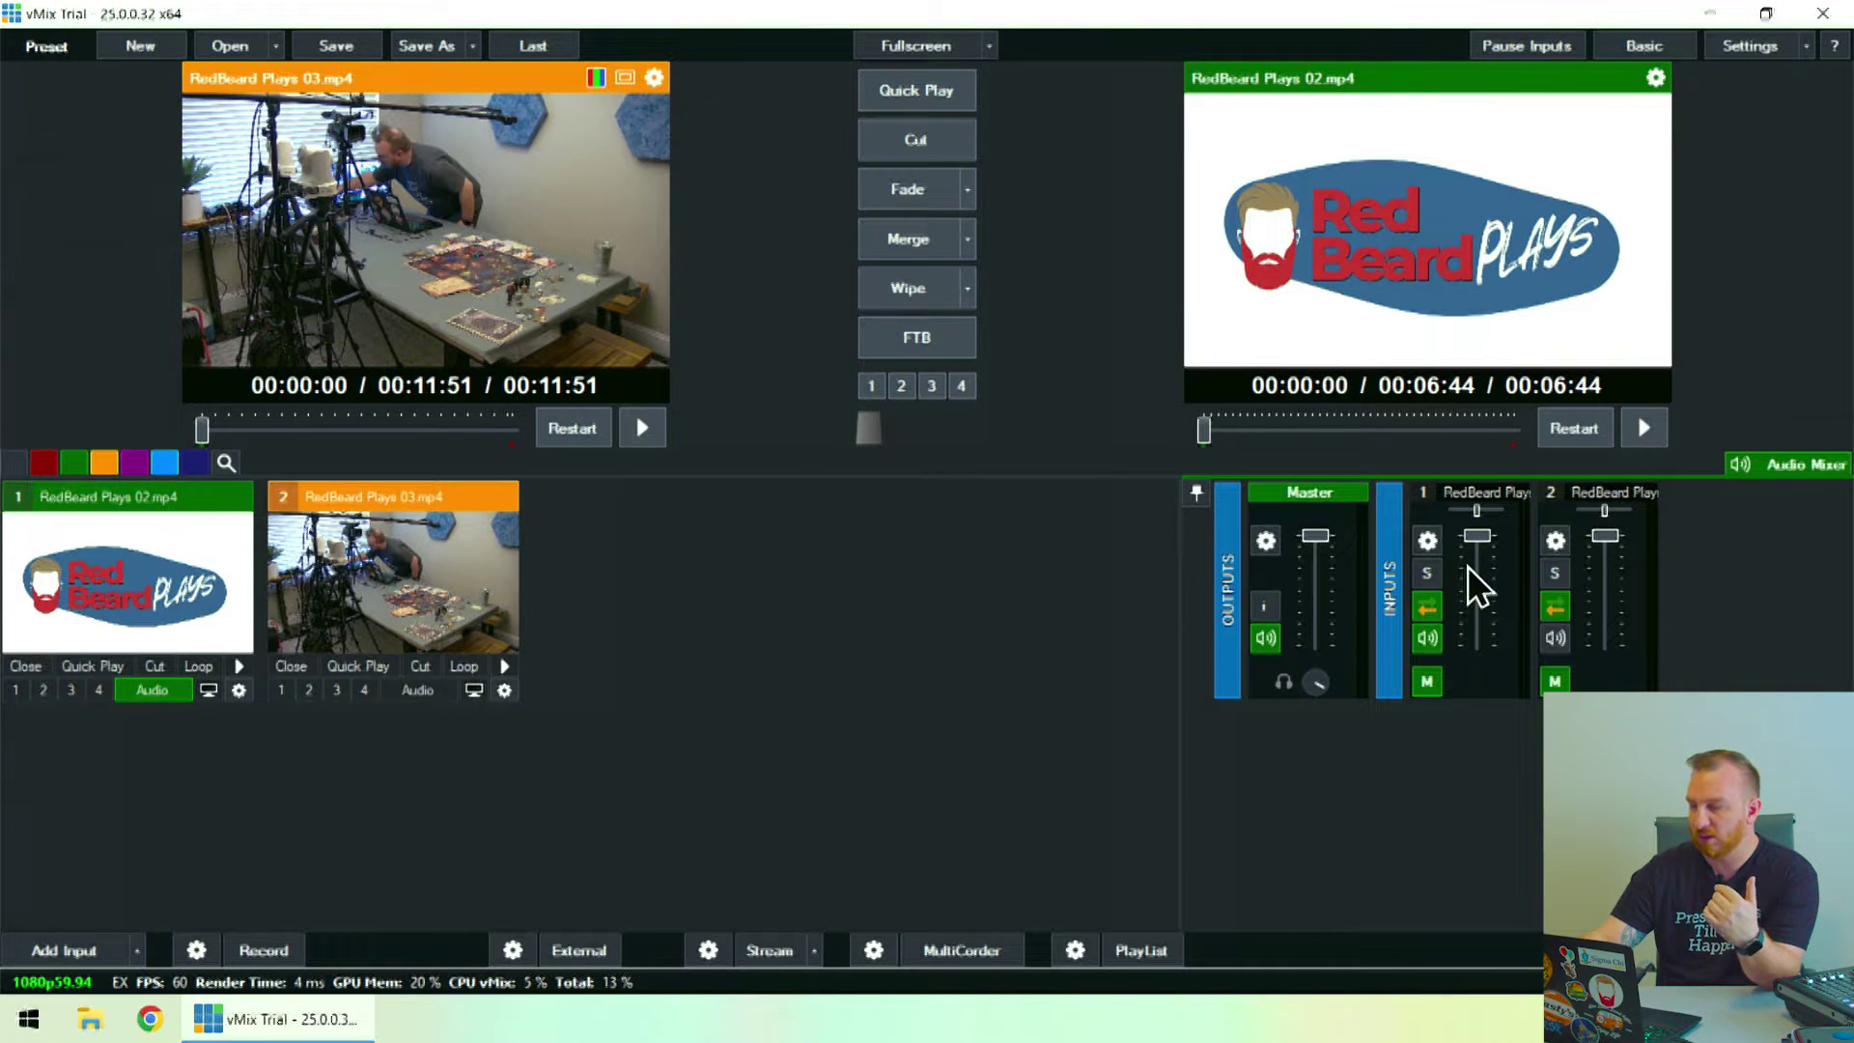
{"action": "left_click_drag", "start_coordinate": [1477, 537], "coordinate": [1282, 519]}
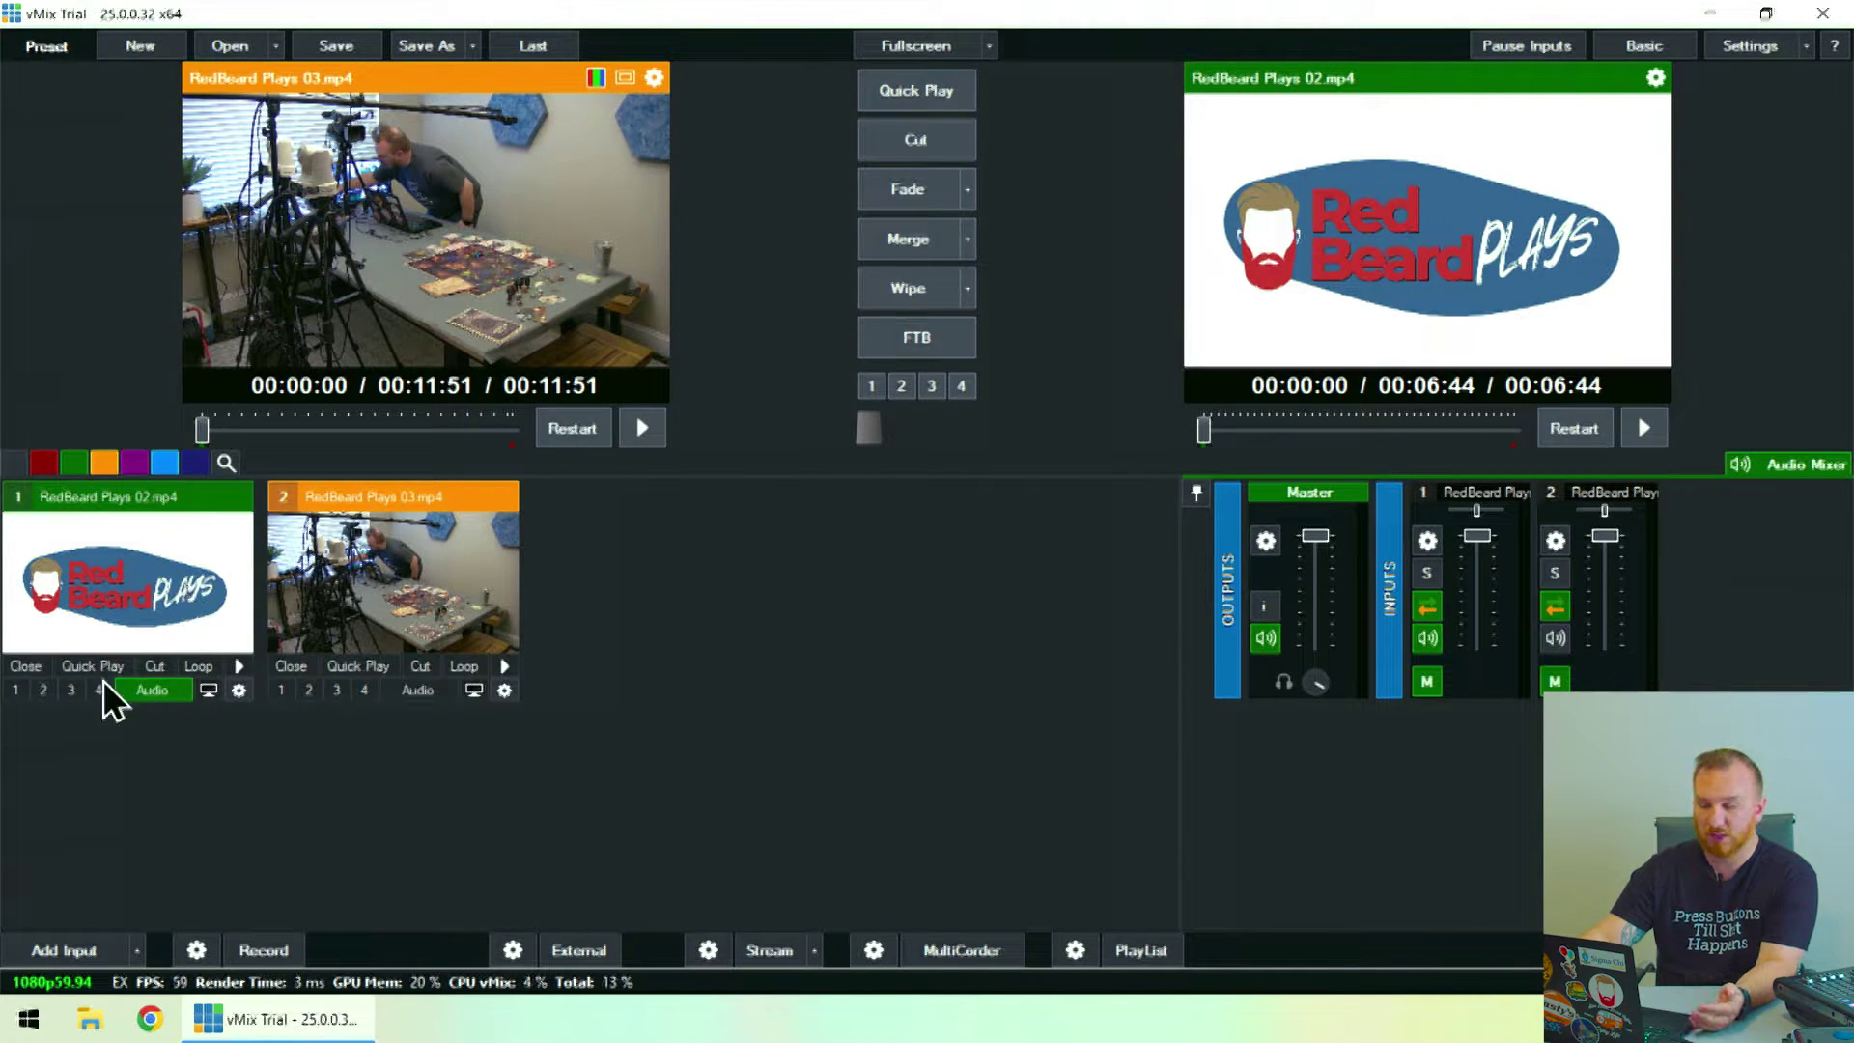
Step: Add the IN 1-2 (KLARK TEKNIK DN32-LIVE) audio device as input 3
{"action": "left_click", "coordinate": [94, 952]}
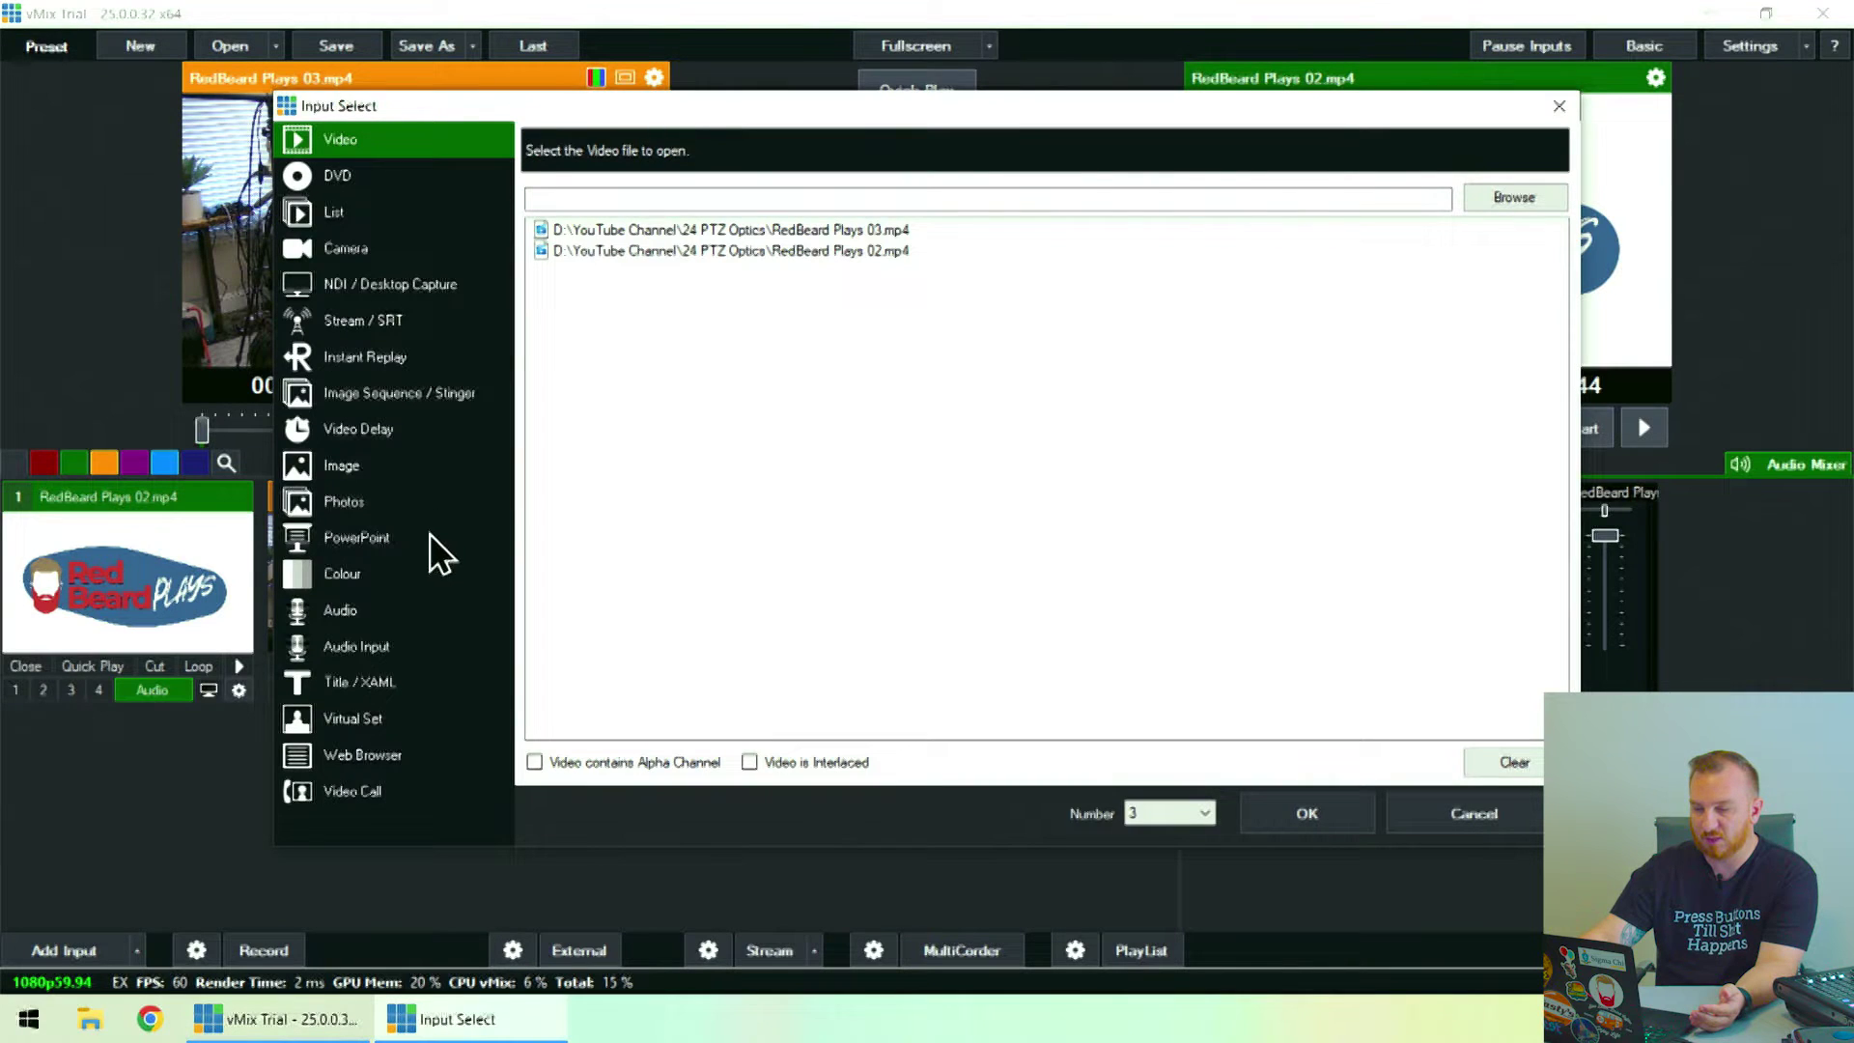
{"action": "left_click", "coordinate": [396, 645]}
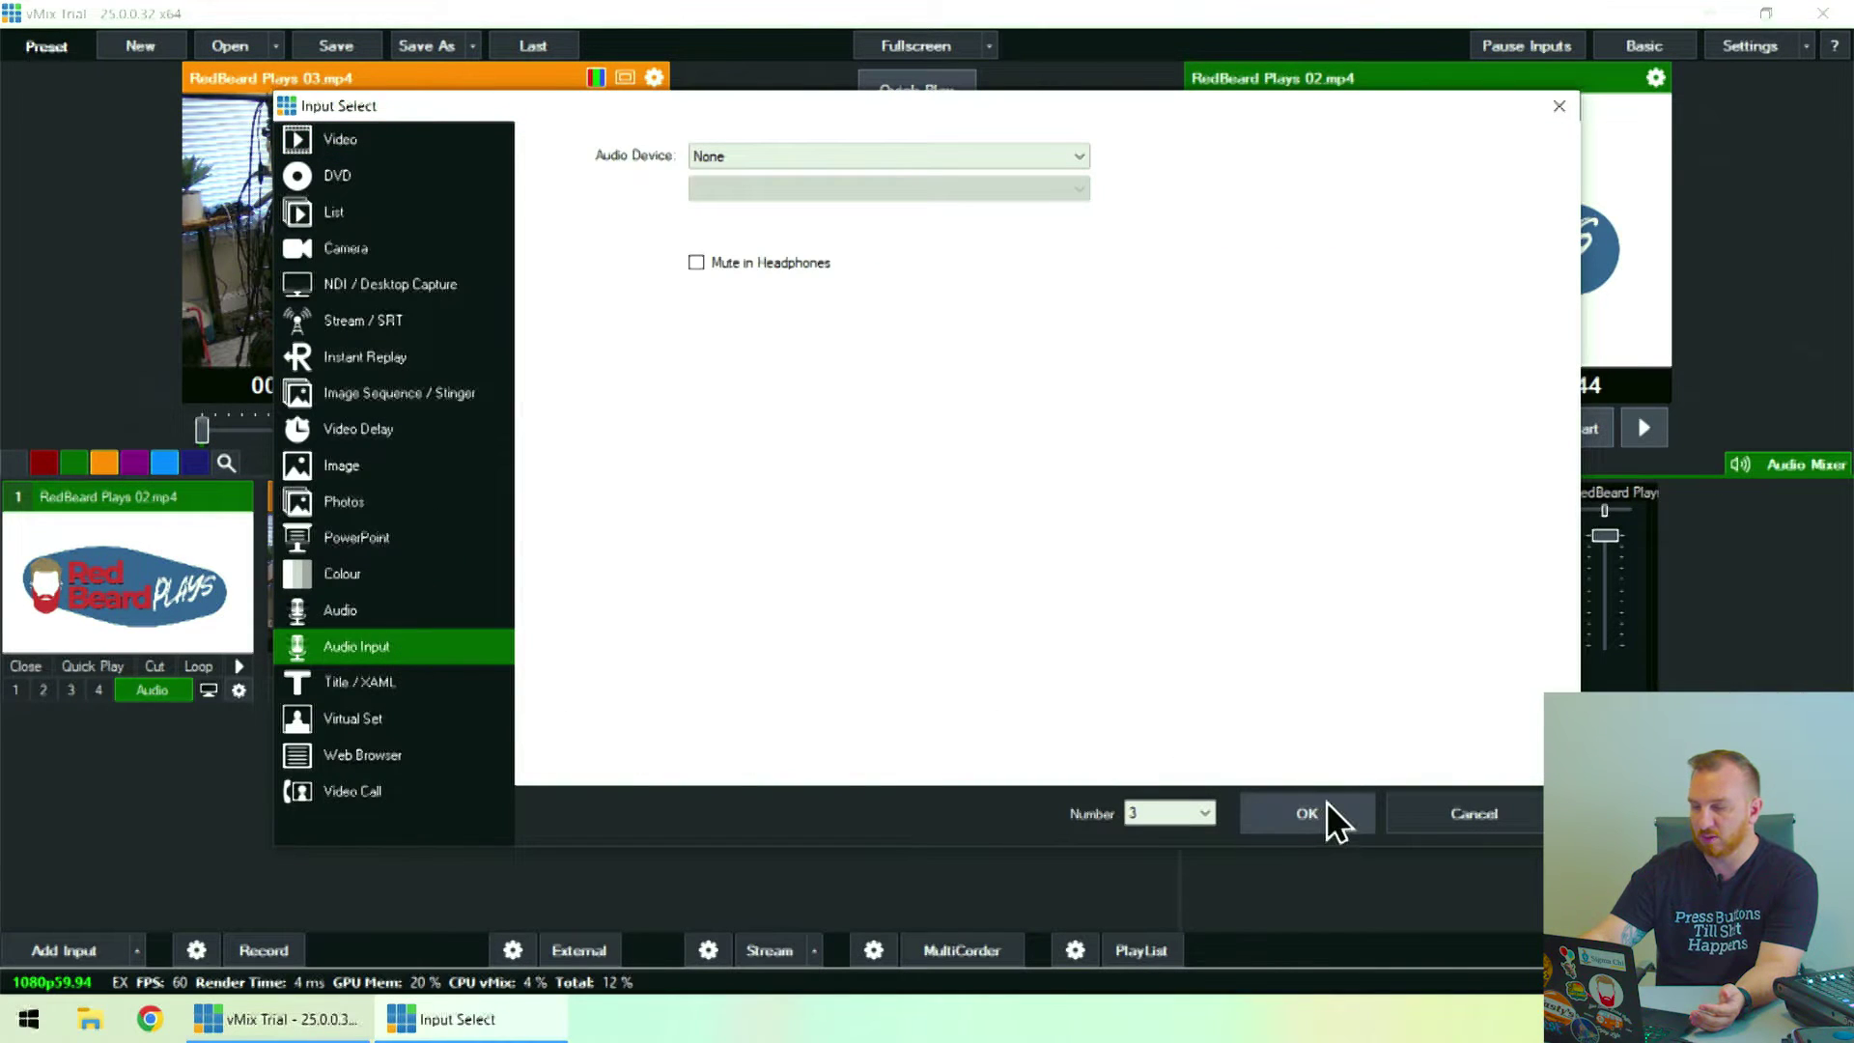
{"action": "left_click", "coordinate": [1068, 154]}
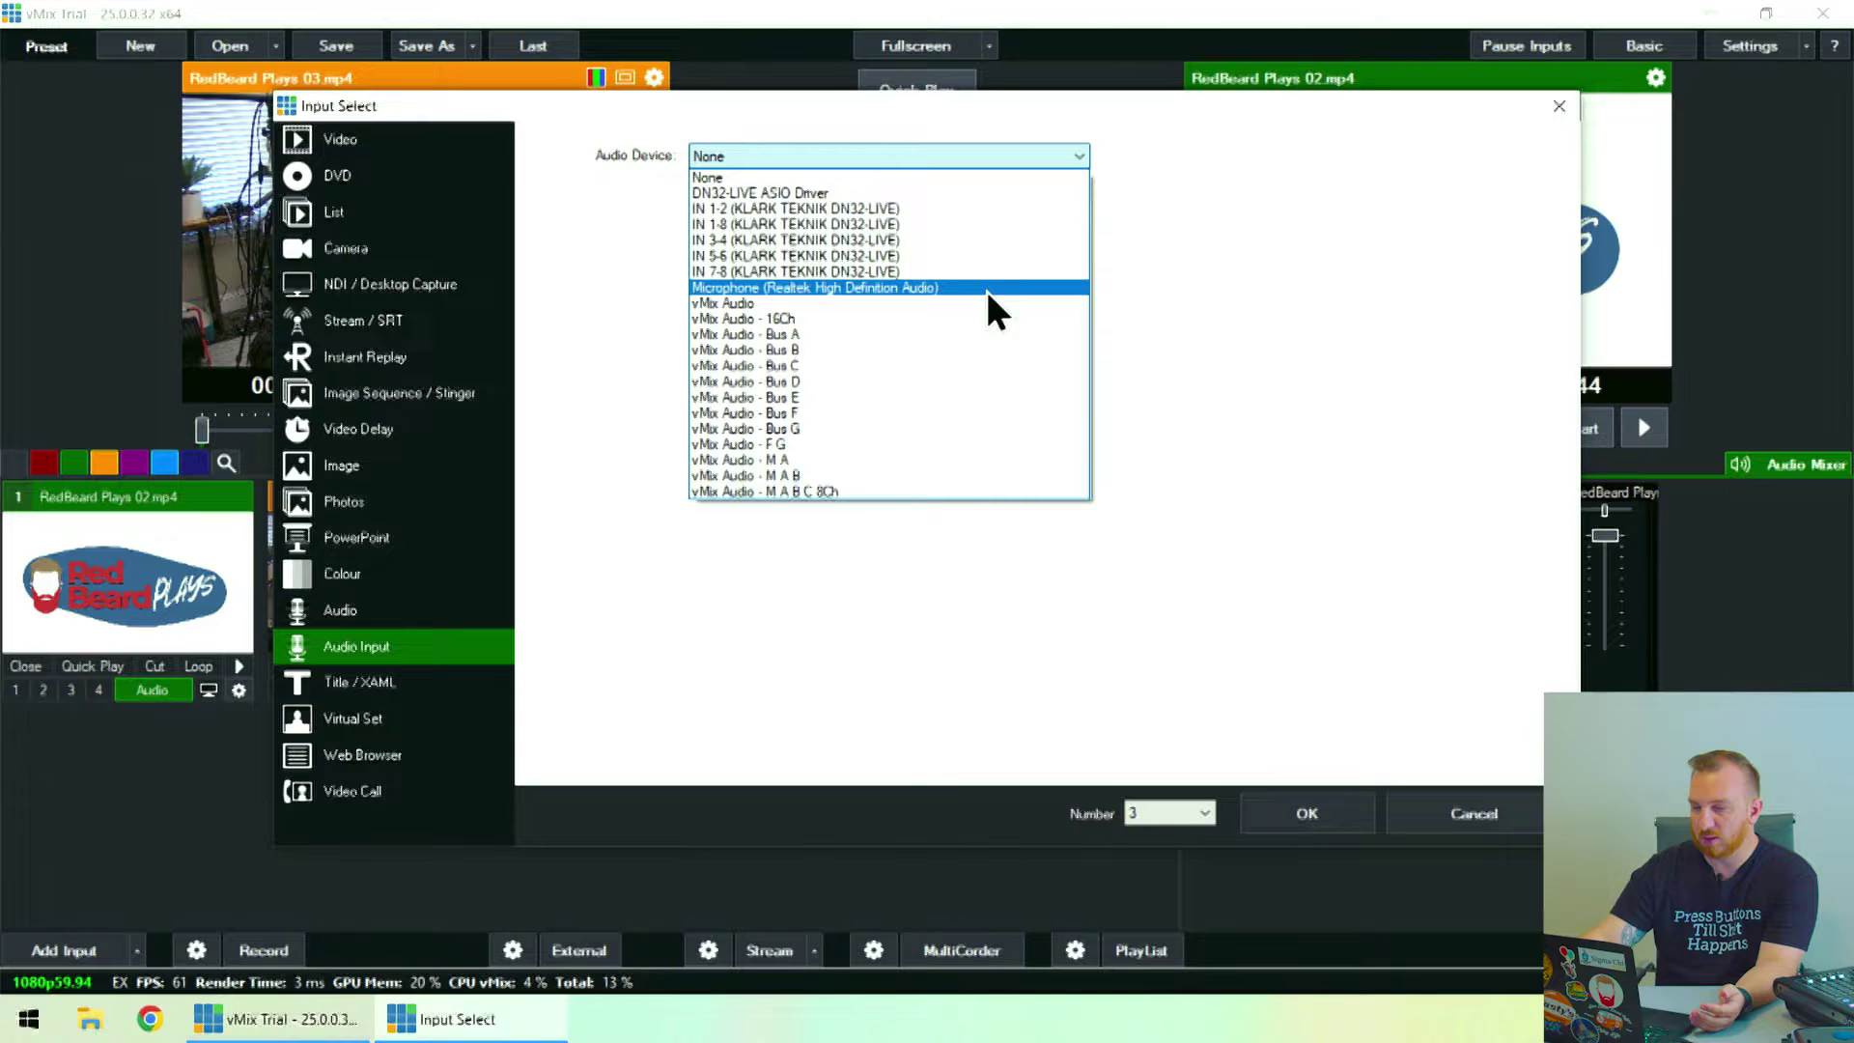
{"action": "left_click", "coordinate": [870, 207]}
{"action": "left_click", "coordinate": [1294, 816]}
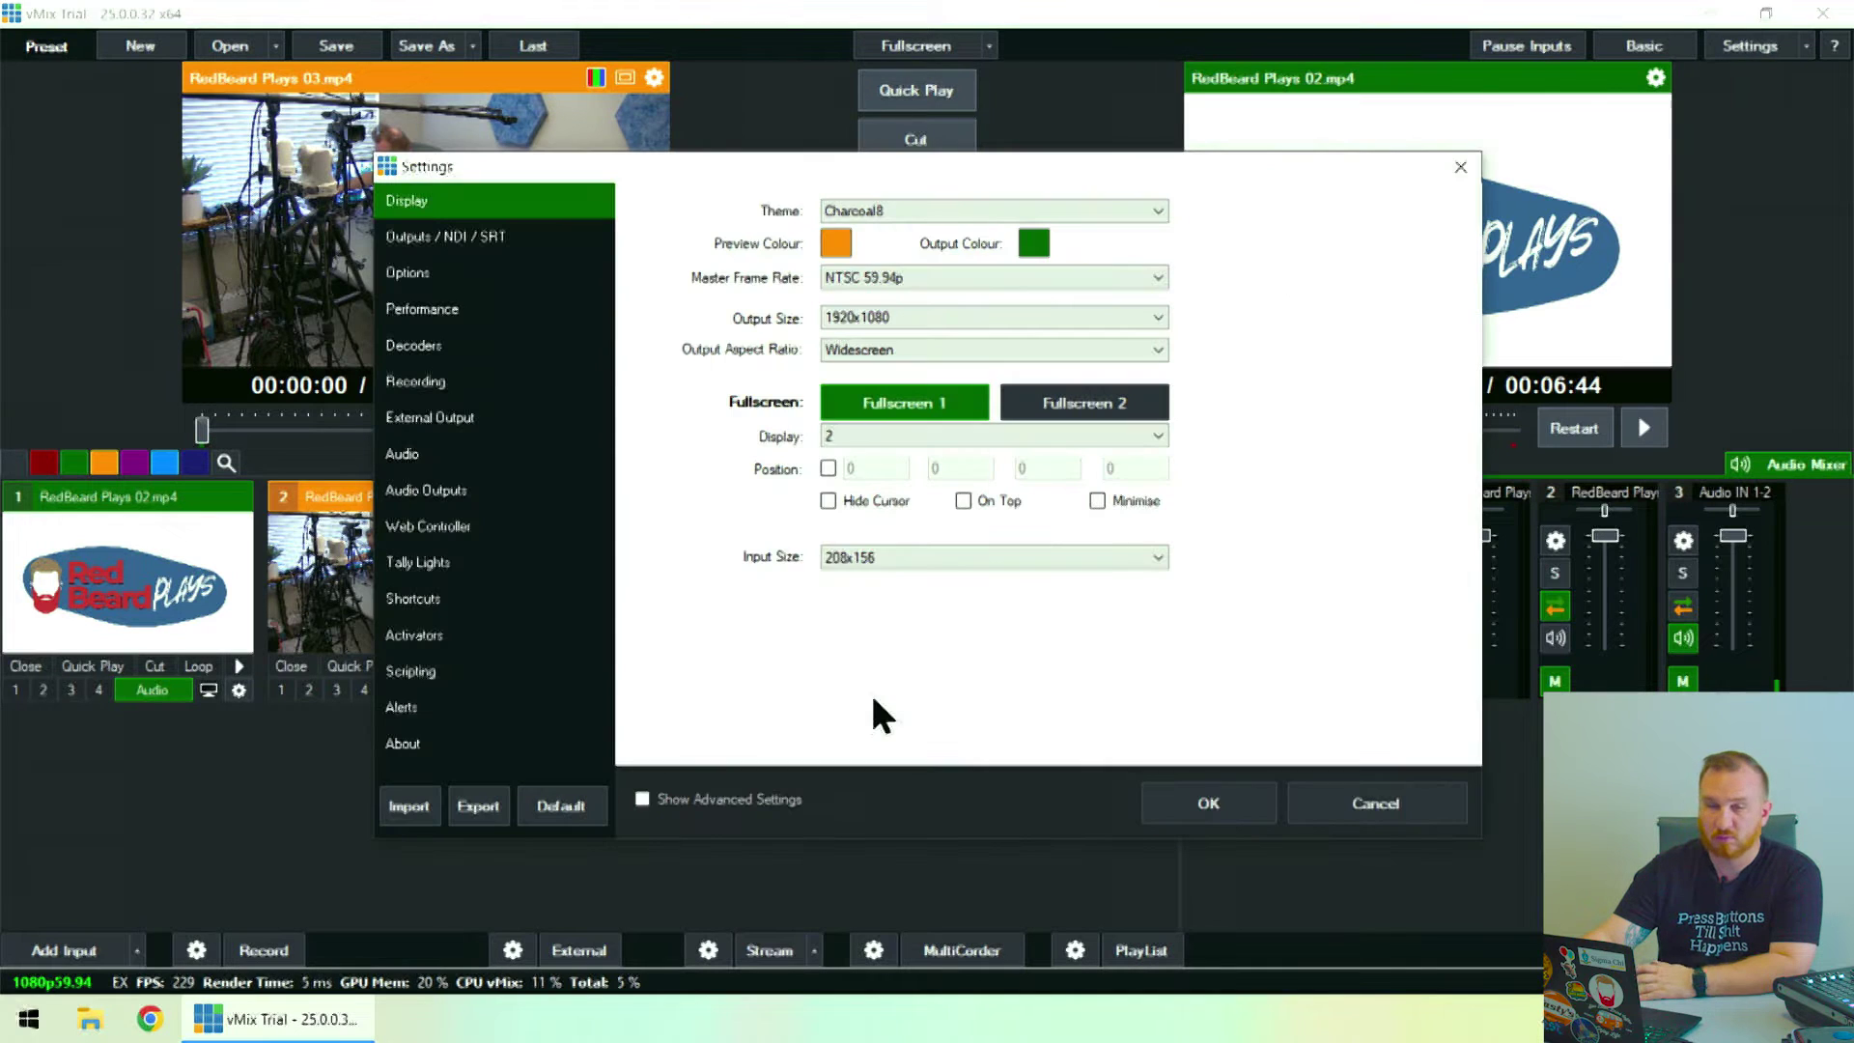
Step: In Shortcuts, create a new shortcut triggered by the console fader's MIDI control change 1:0
{"action": "left_click", "coordinate": [430, 597]}
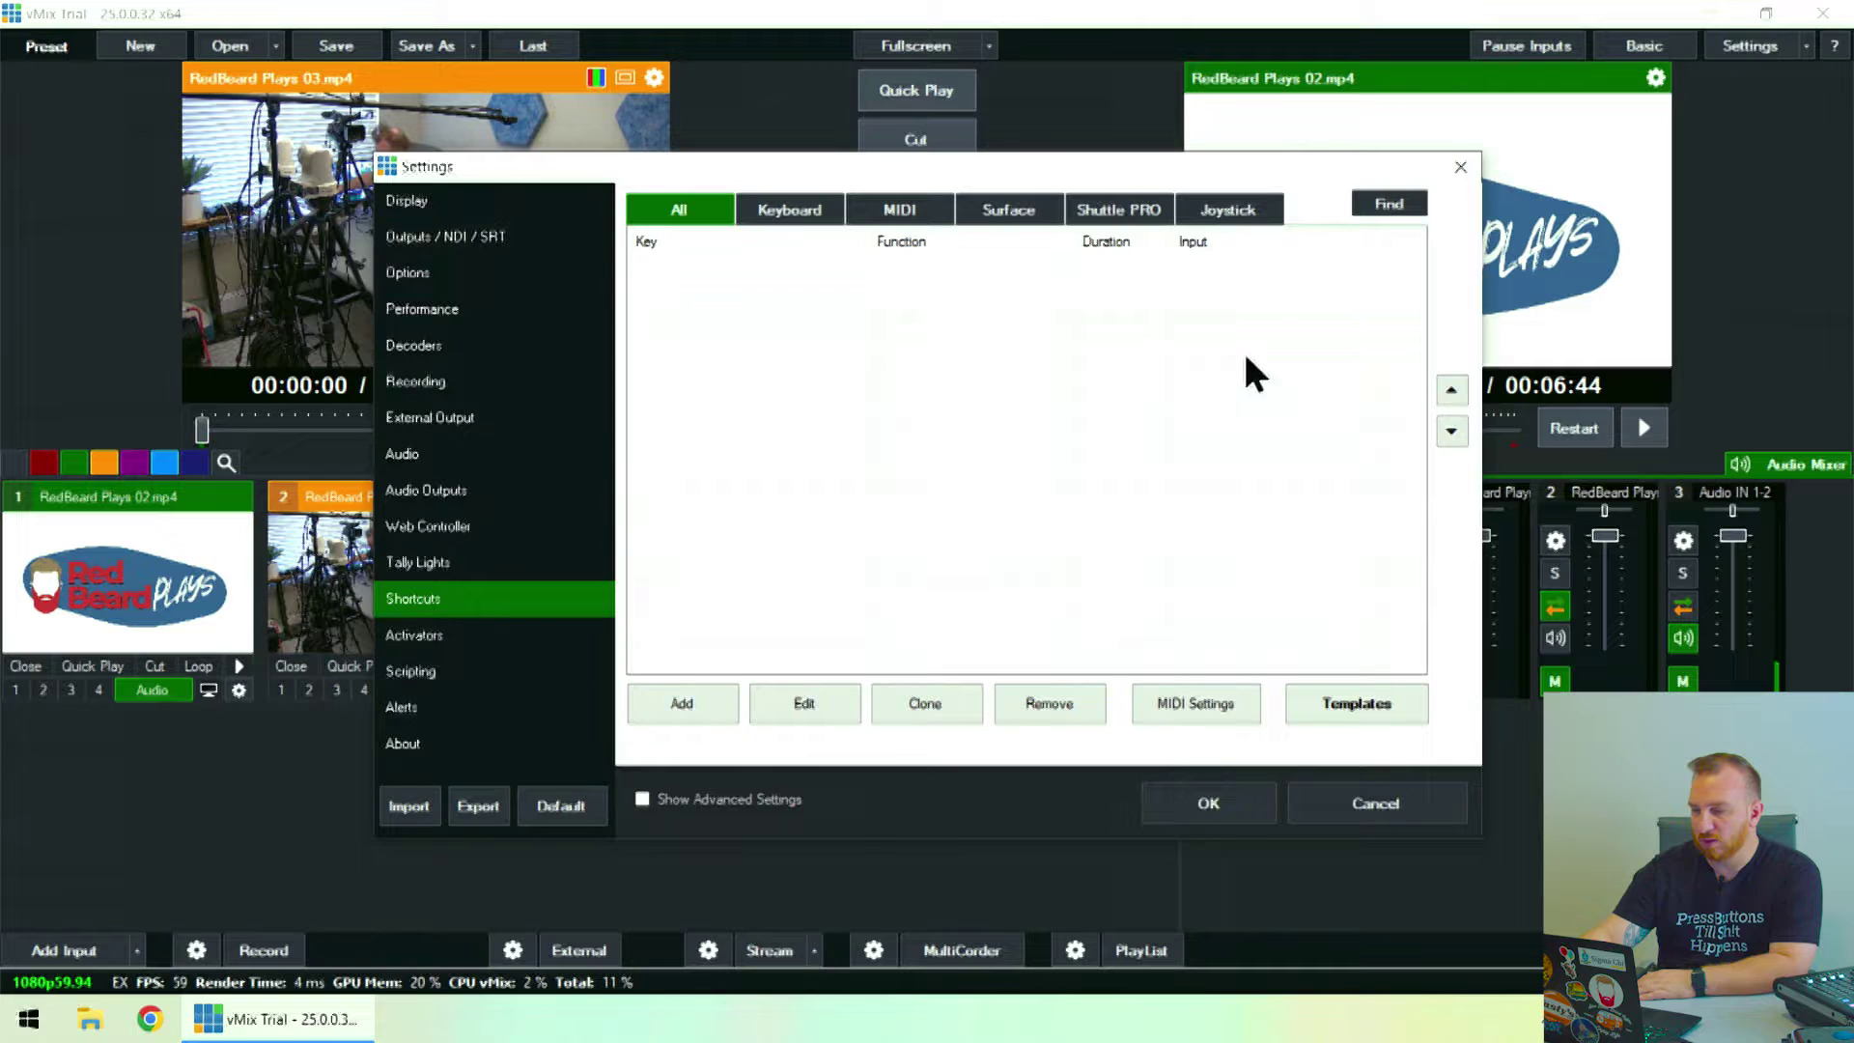
{"action": "left_click", "coordinate": [1395, 205]}
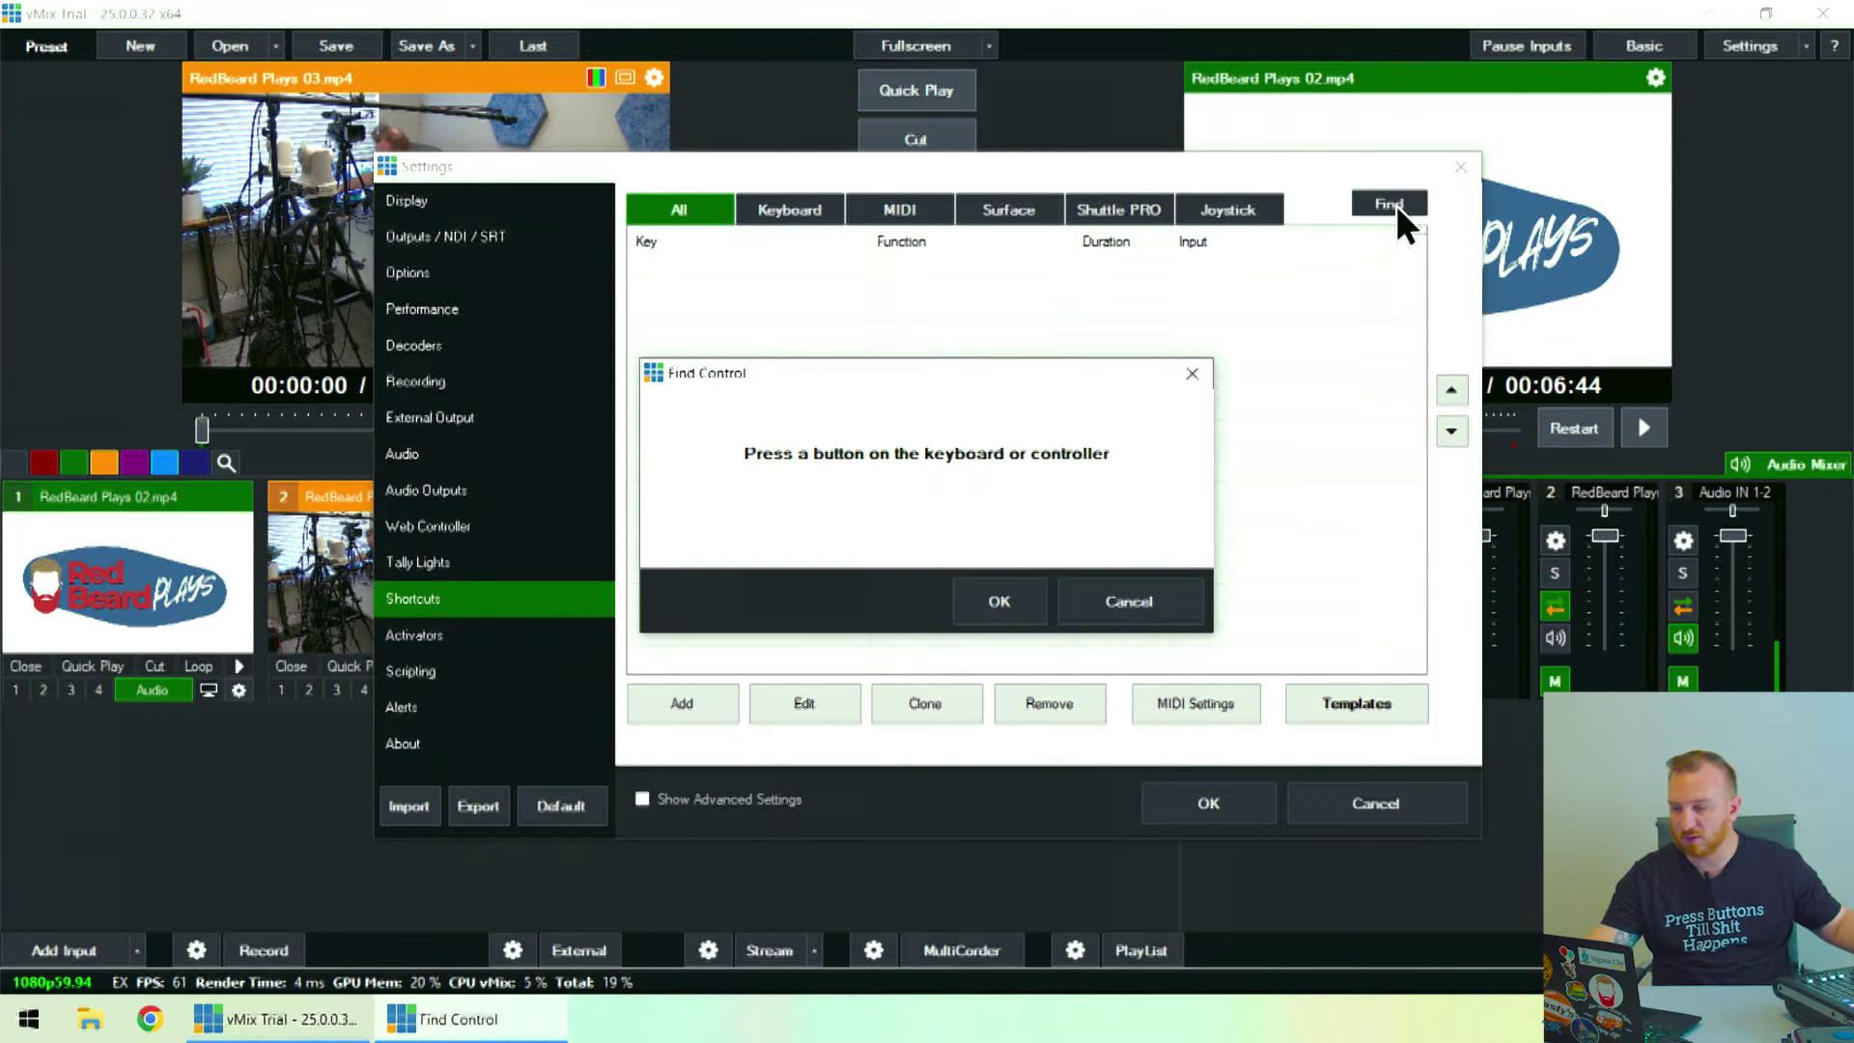
{"action": "left_click", "coordinate": [1007, 599]}
{"action": "left_click", "coordinate": [685, 701]}
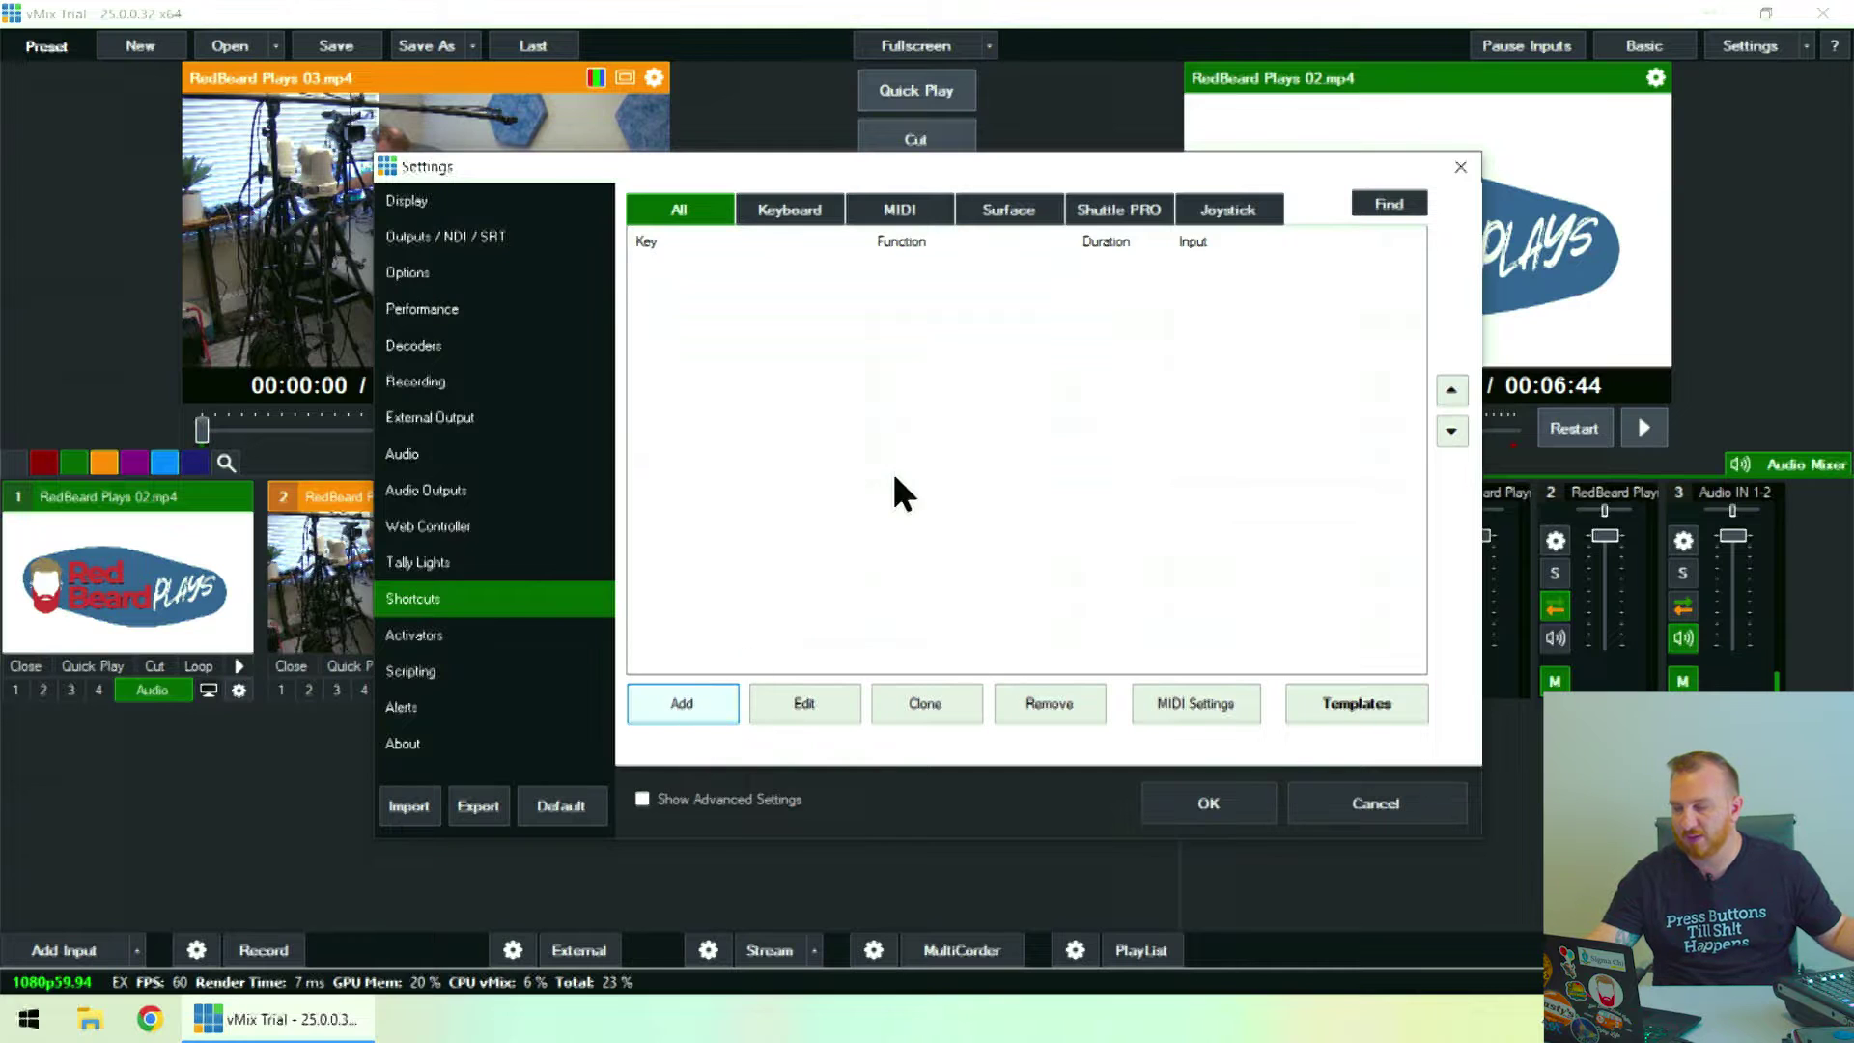
{"action": "left_click", "coordinate": [1219, 150]}
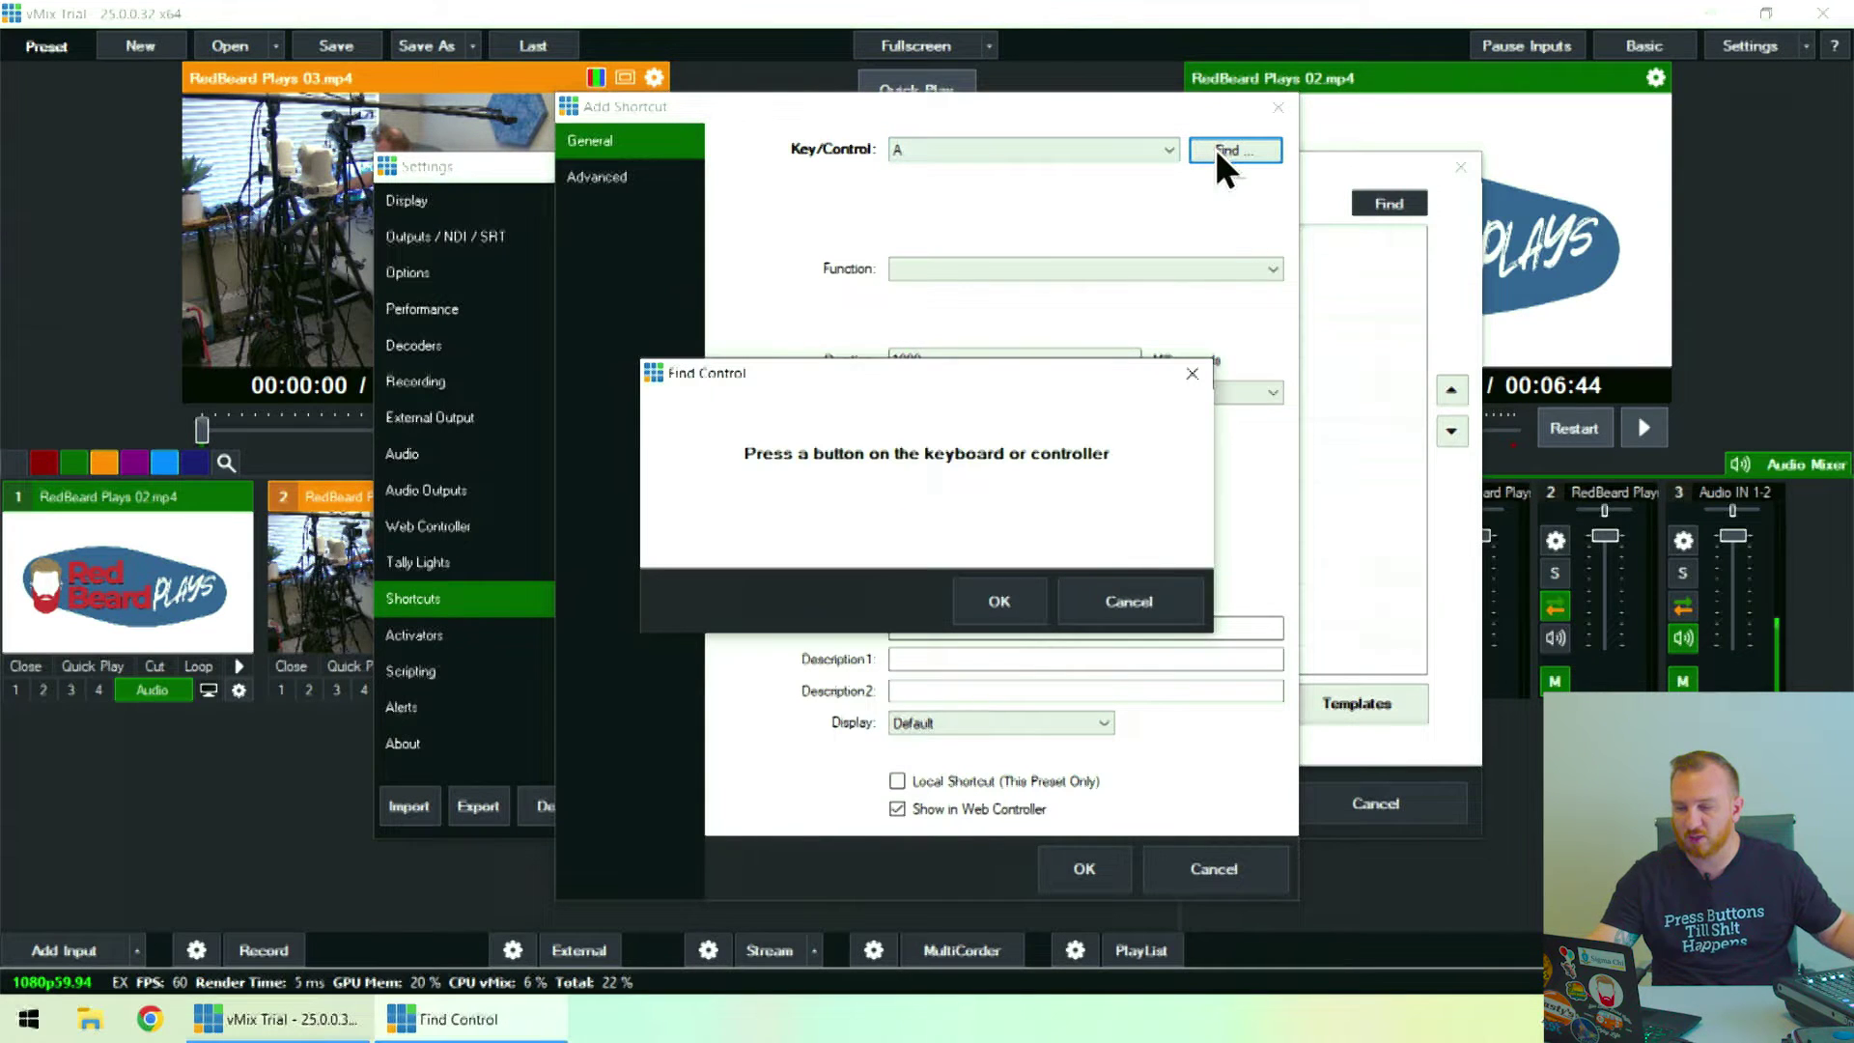
{"action": "left_click", "coordinate": [1004, 600]}
Step: Set the shortcut to SetVolume on input 1, RedBeard Plays 02.mp4, and save it
{"action": "left_click", "coordinate": [1201, 271]}
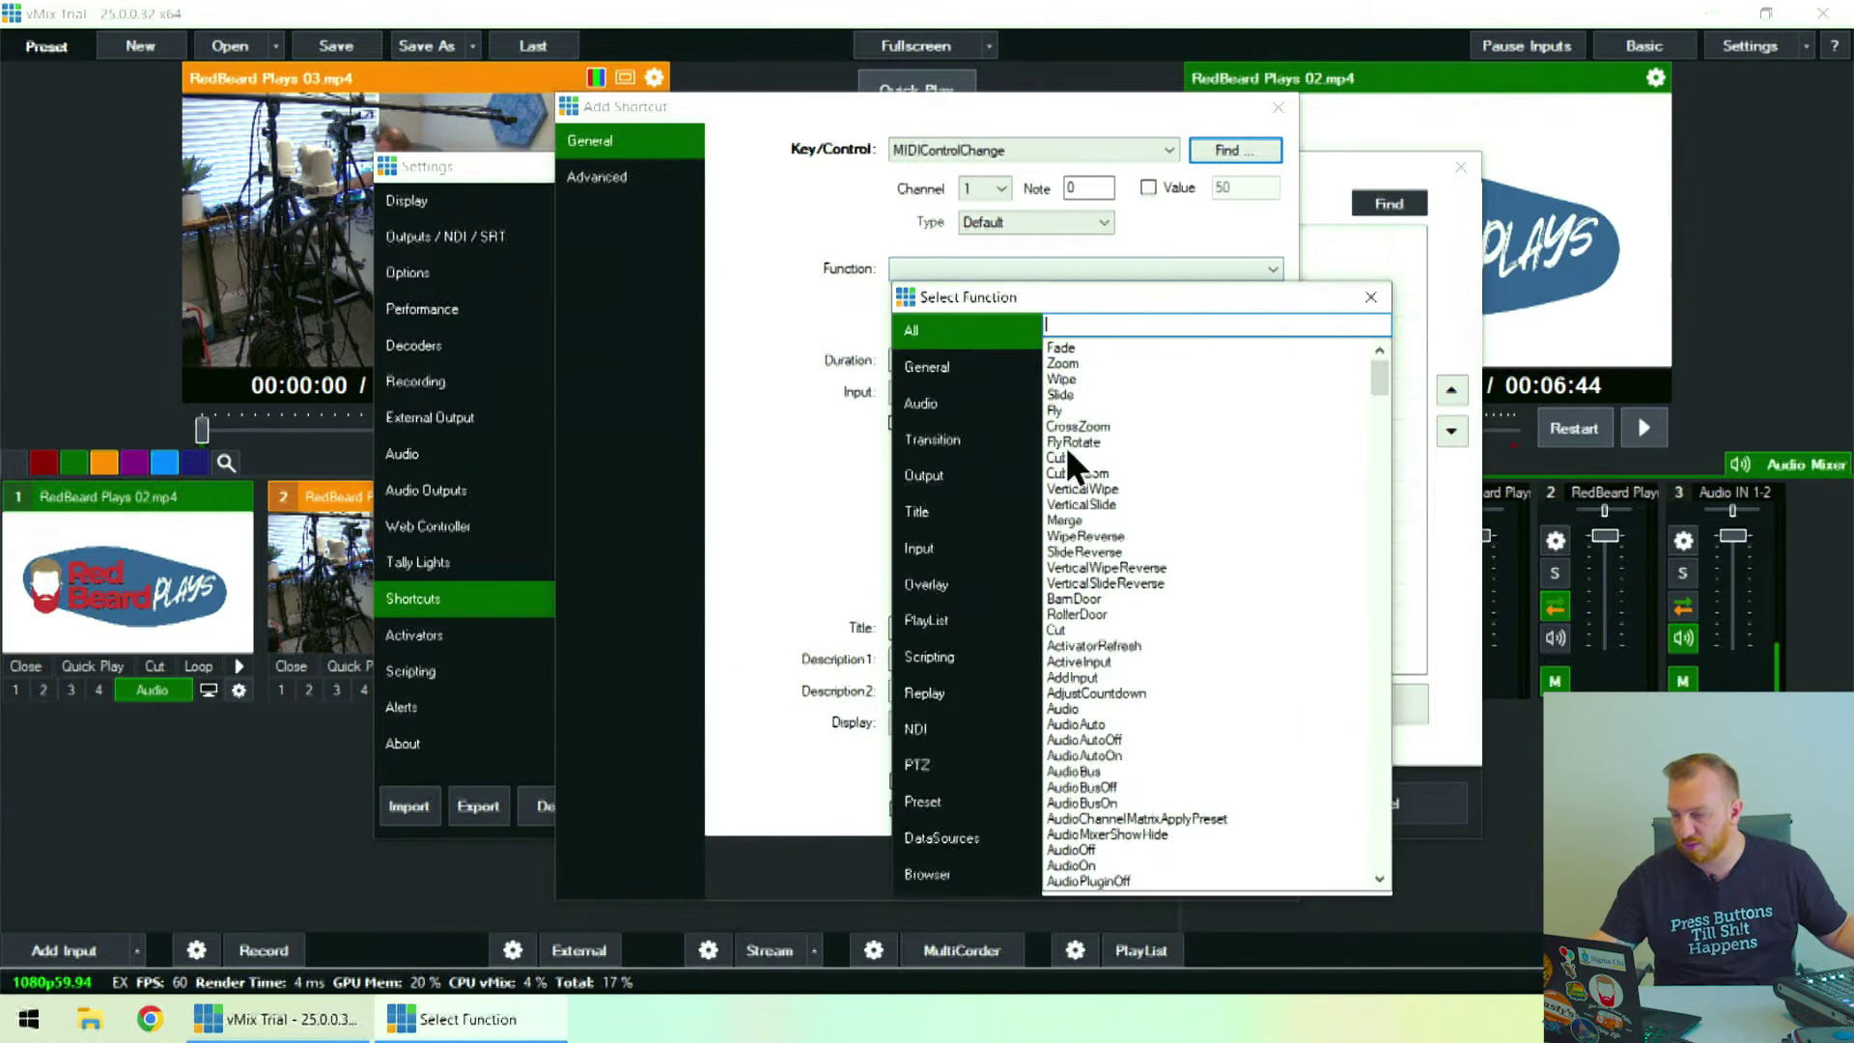
{"action": "left_click", "coordinate": [954, 420]}
{"action": "scroll", "coordinate": [1246, 580], "scroll_direction": "down", "scroll_amount": 7}
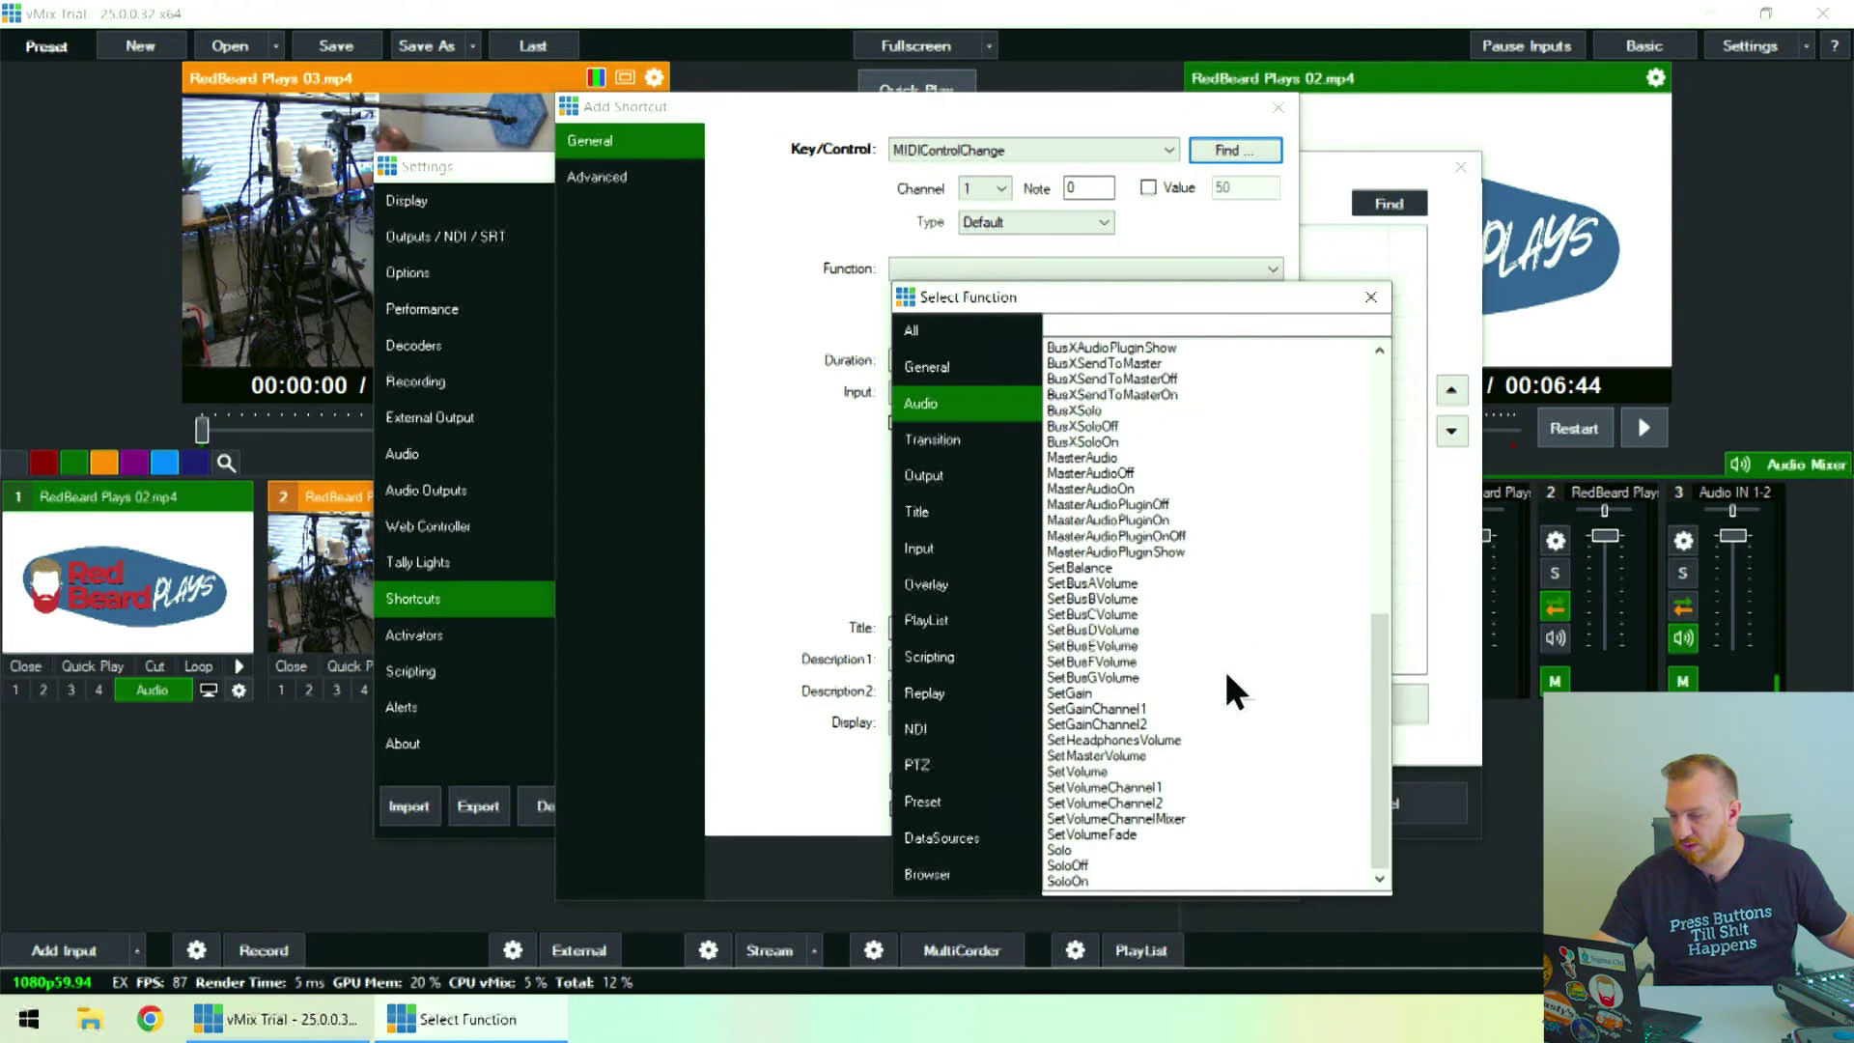
{"action": "double_click", "coordinate": [1092, 770]}
{"action": "left_click", "coordinate": [1028, 391]}
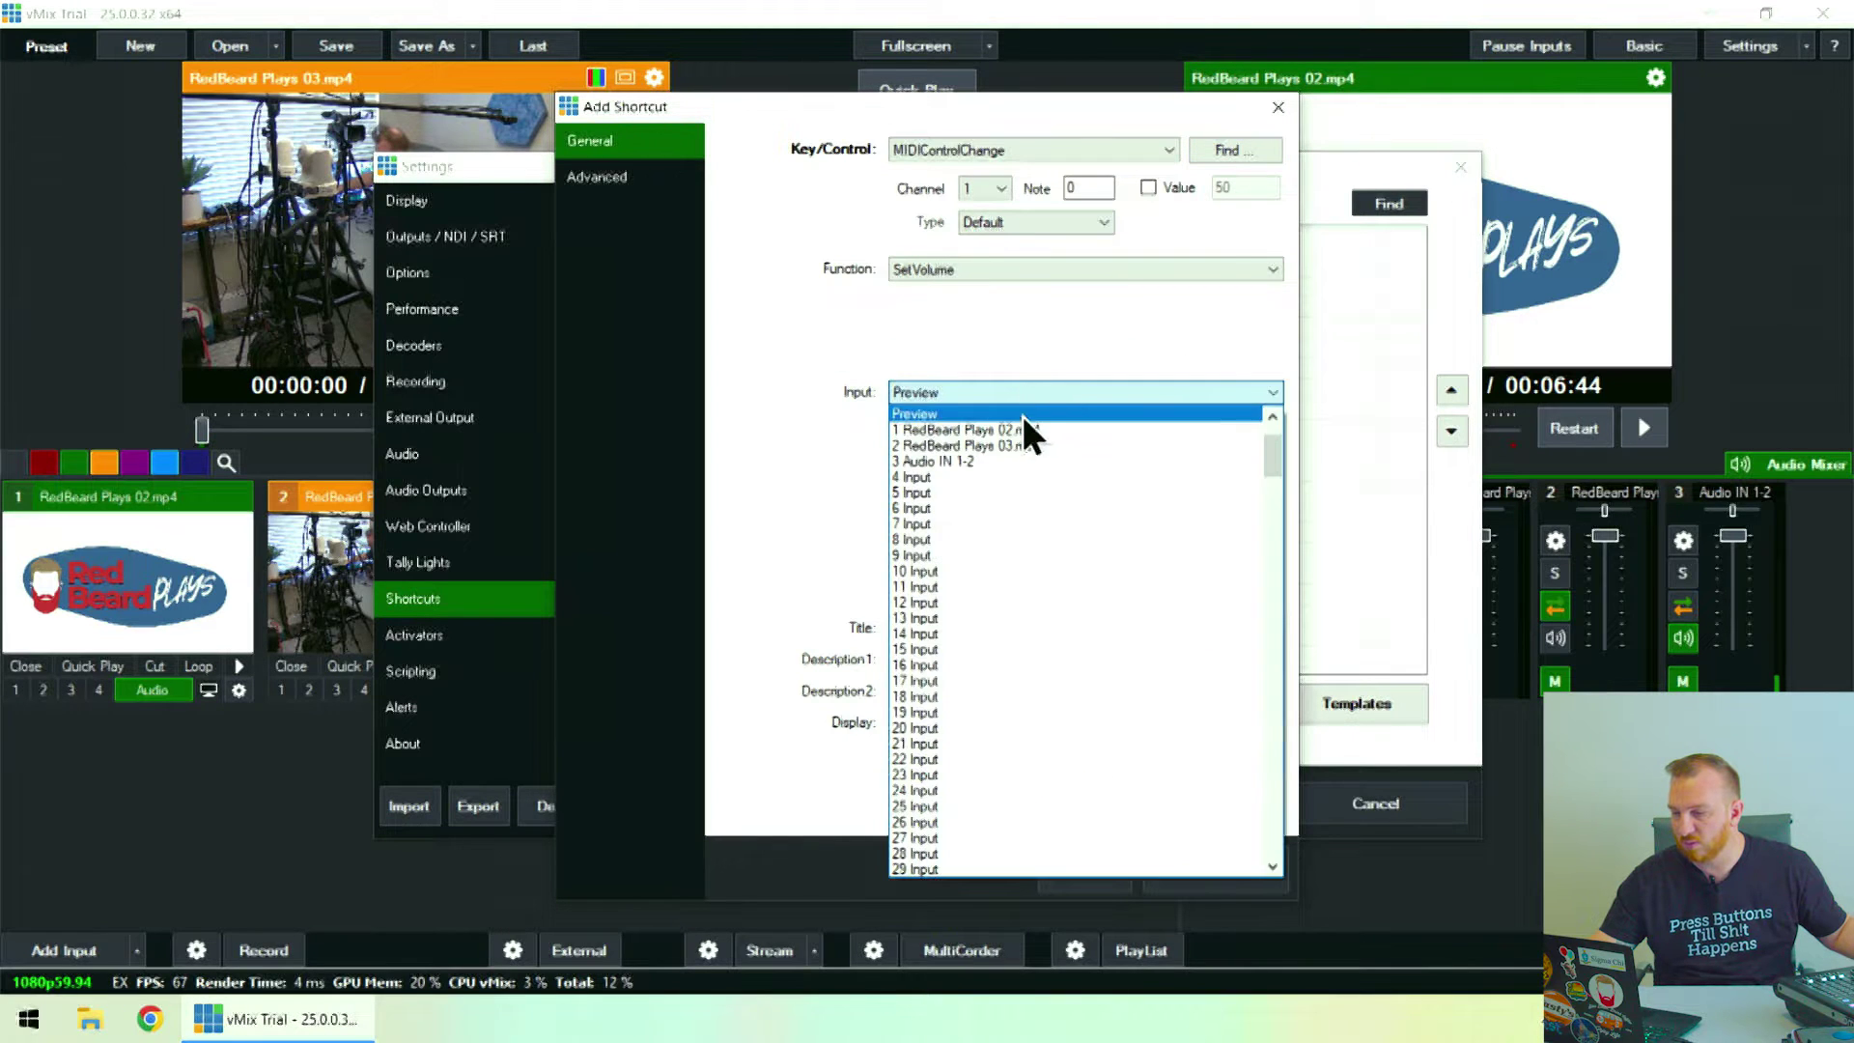
{"action": "left_click", "coordinate": [1020, 431]}
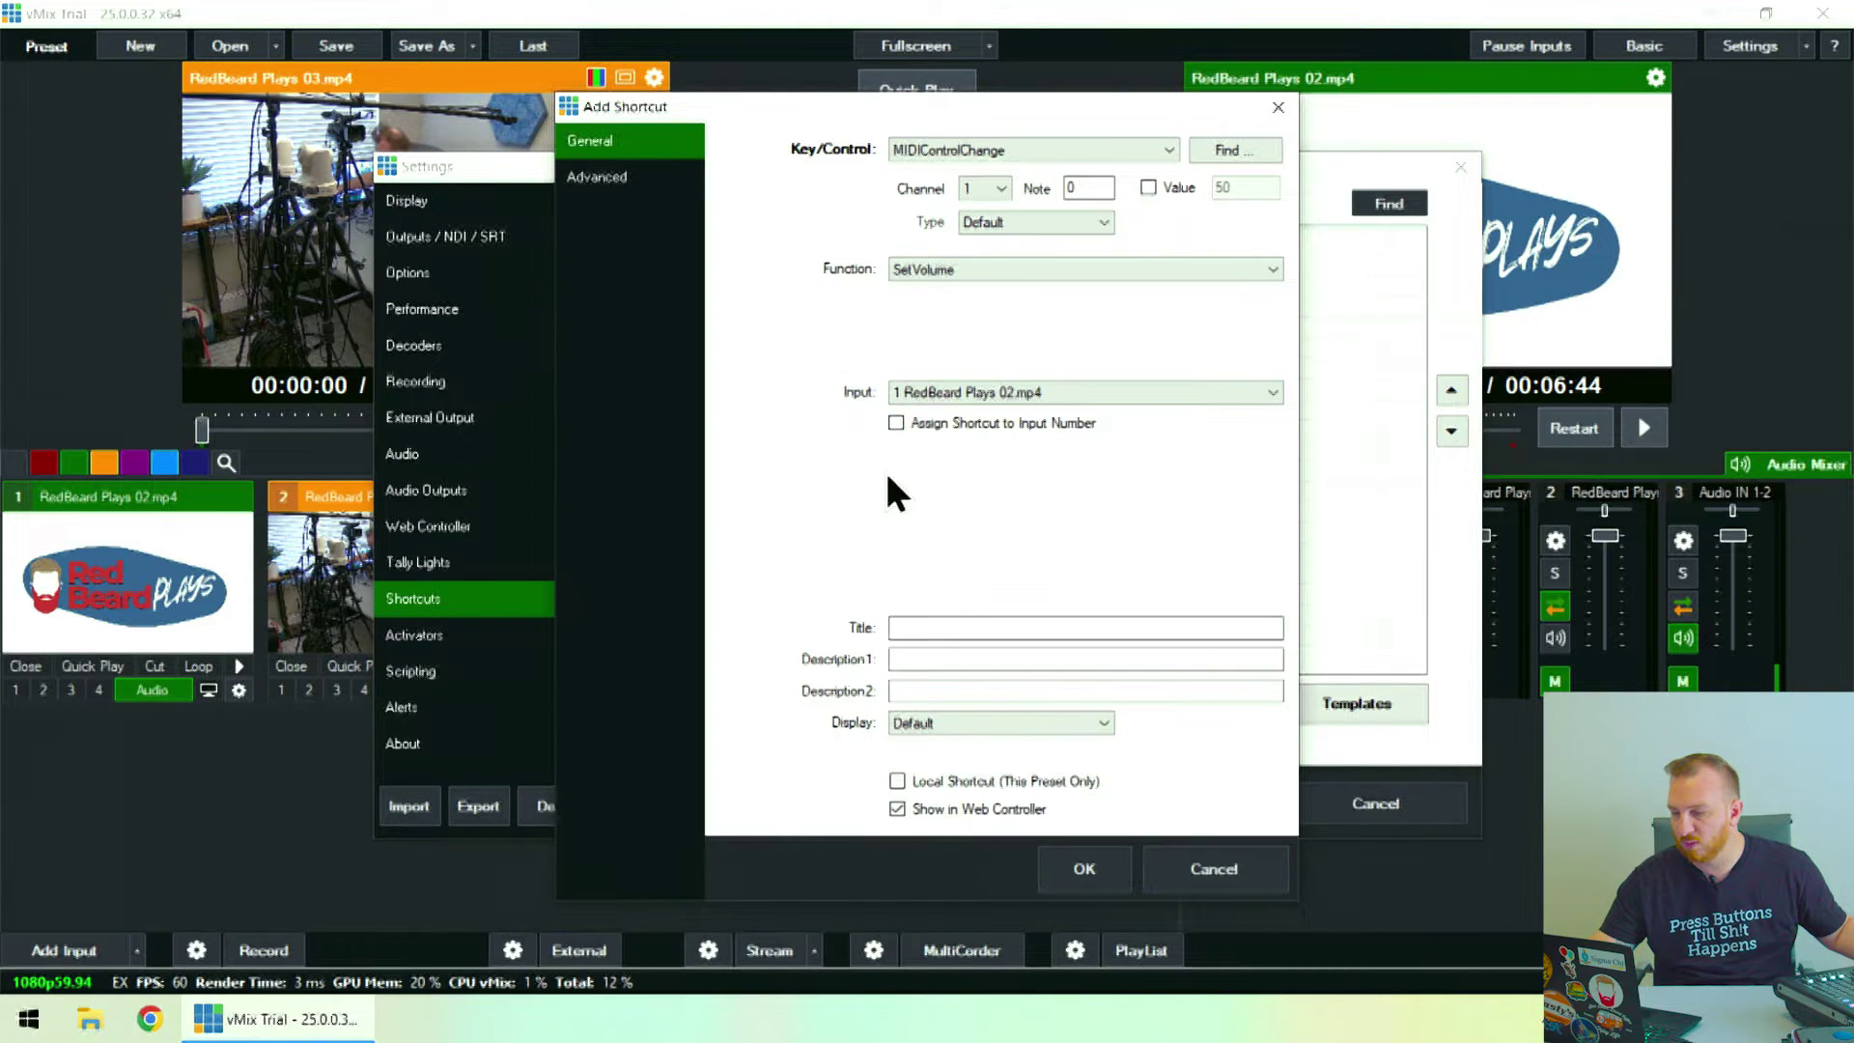
{"action": "left_click", "coordinate": [1082, 867]}
{"action": "left_click_drag", "start_coordinate": [1072, 164], "coordinate": [868, 176]}
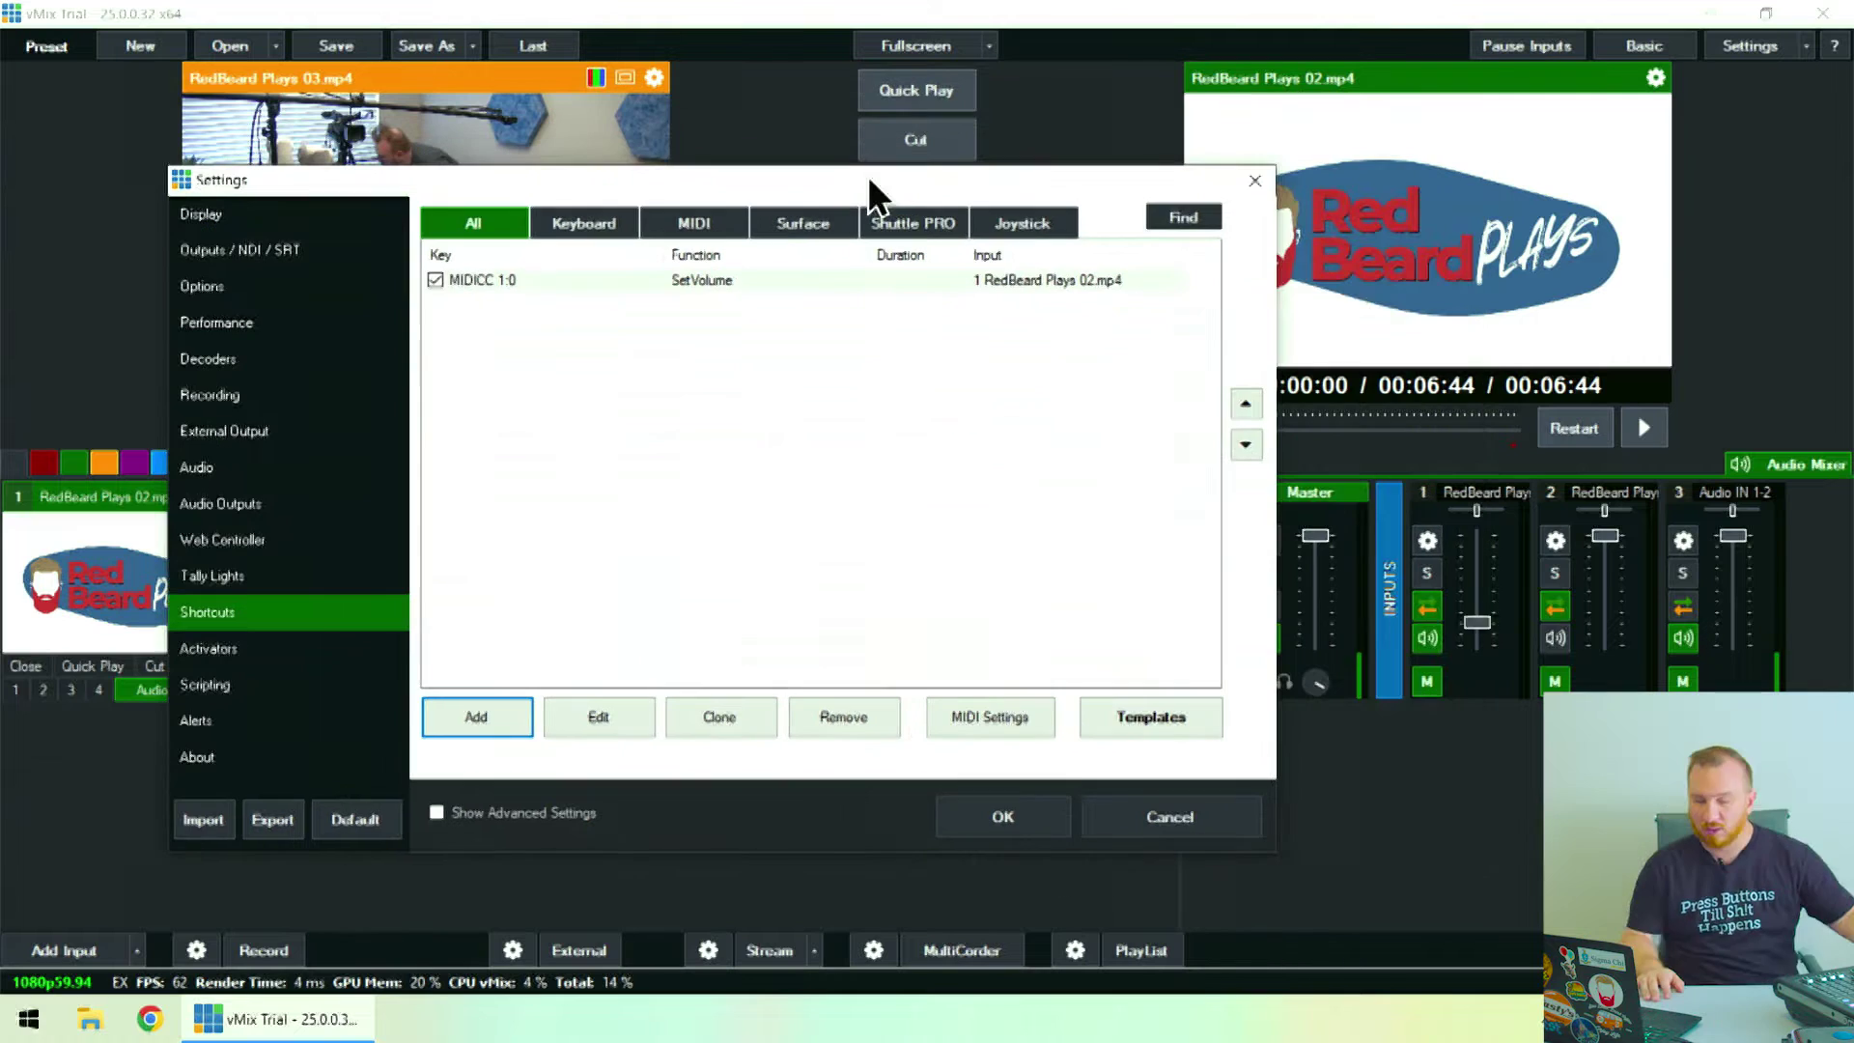